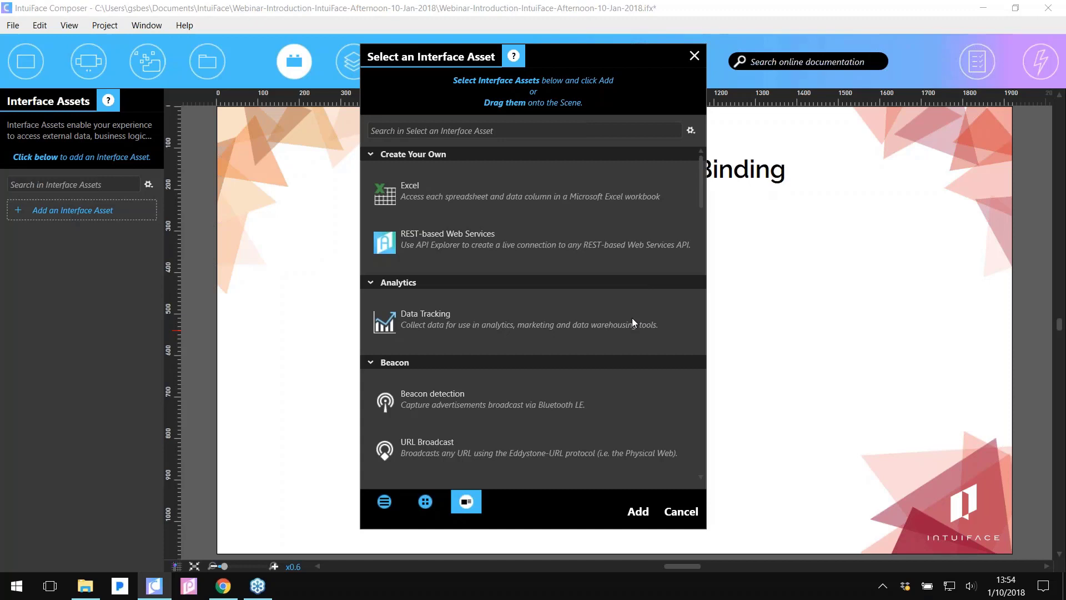
# Add the Twitter interface asset from the Social Media category to the project
pyautogui.scroll(-2, 639, 311)
pyautogui.scroll(-2, 611, 294)
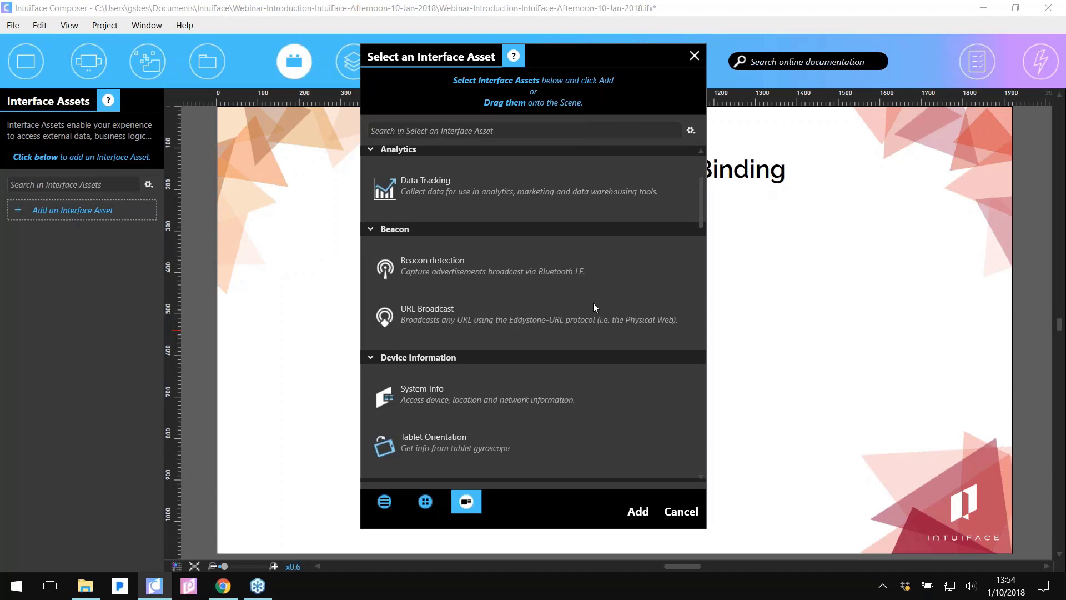
pyautogui.scroll(-2, 594, 305)
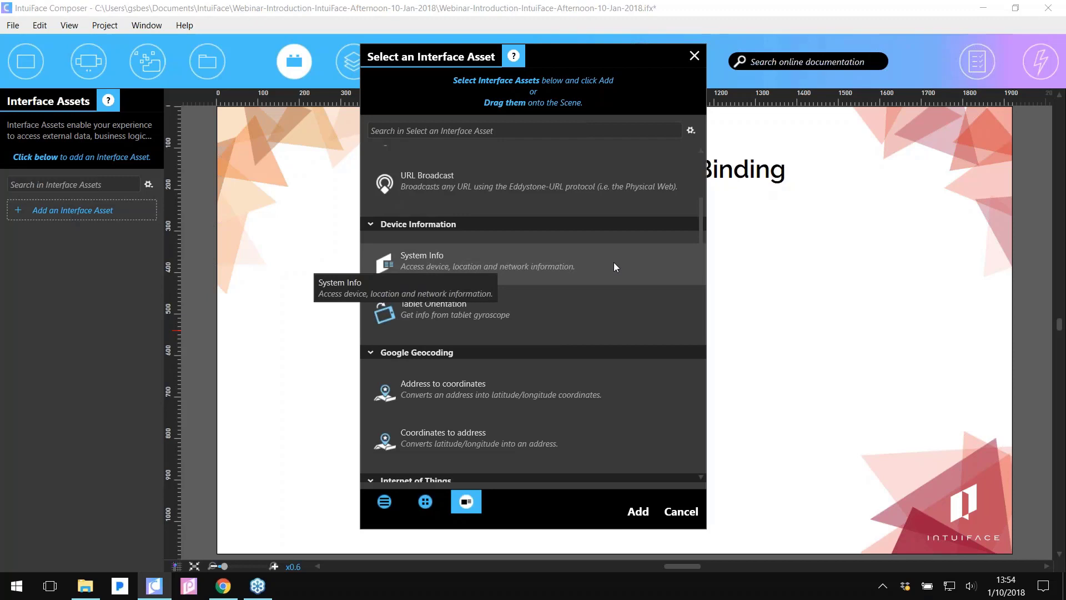
pyautogui.scroll(-2, 614, 263)
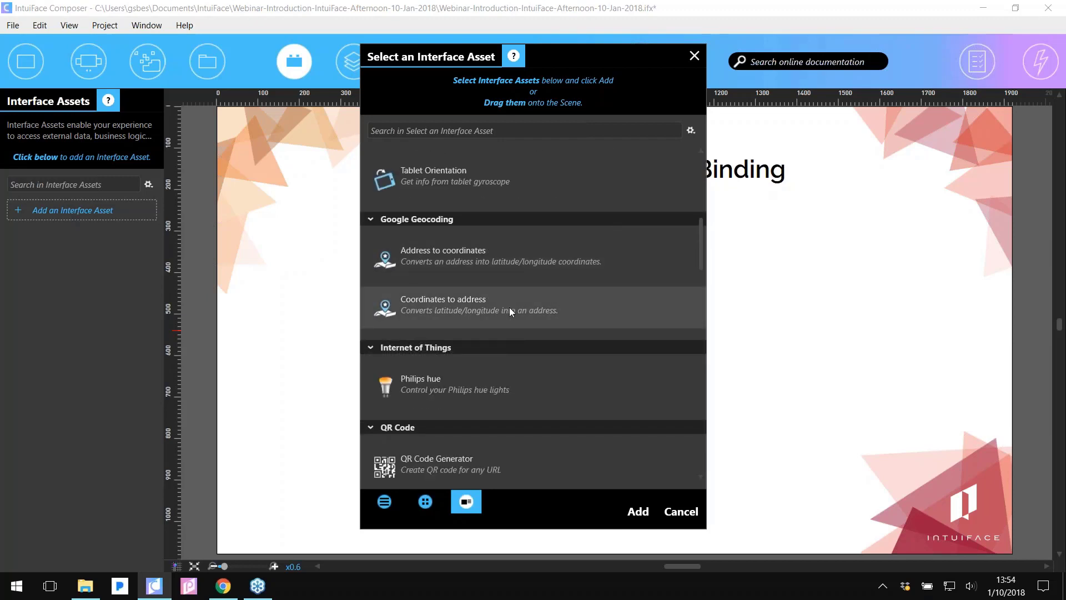
pyautogui.scroll(-2, 509, 307)
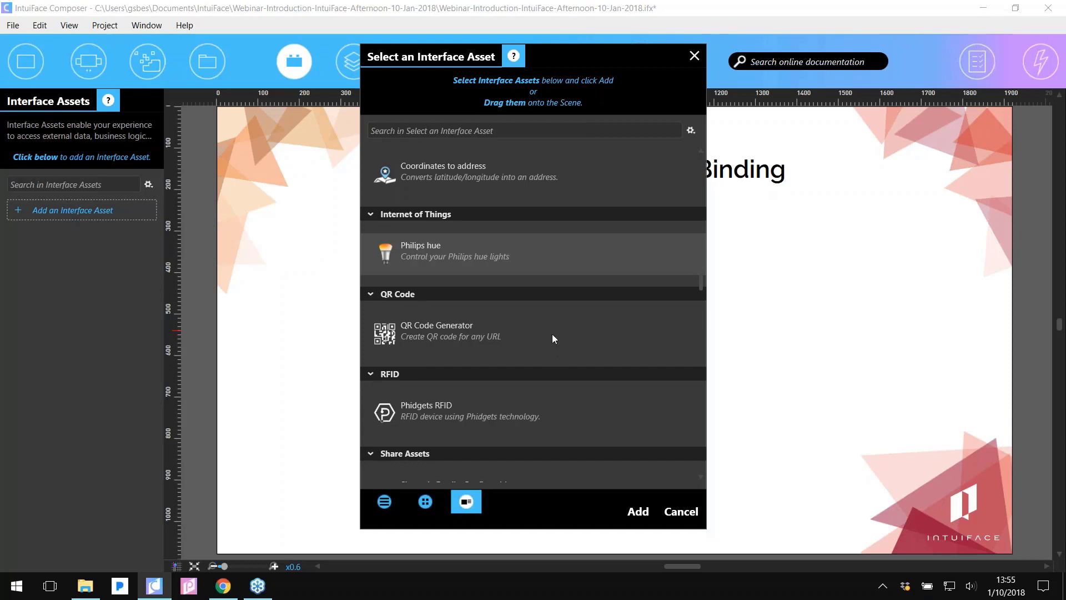
pyautogui.scroll(-3, 552, 334)
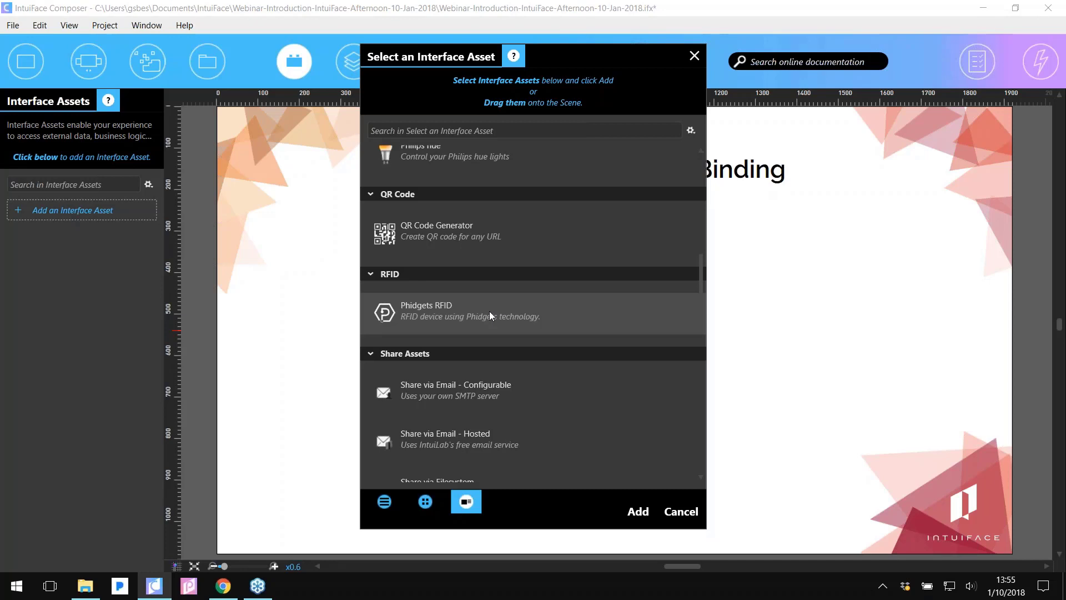
pyautogui.scroll(-3, 528, 362)
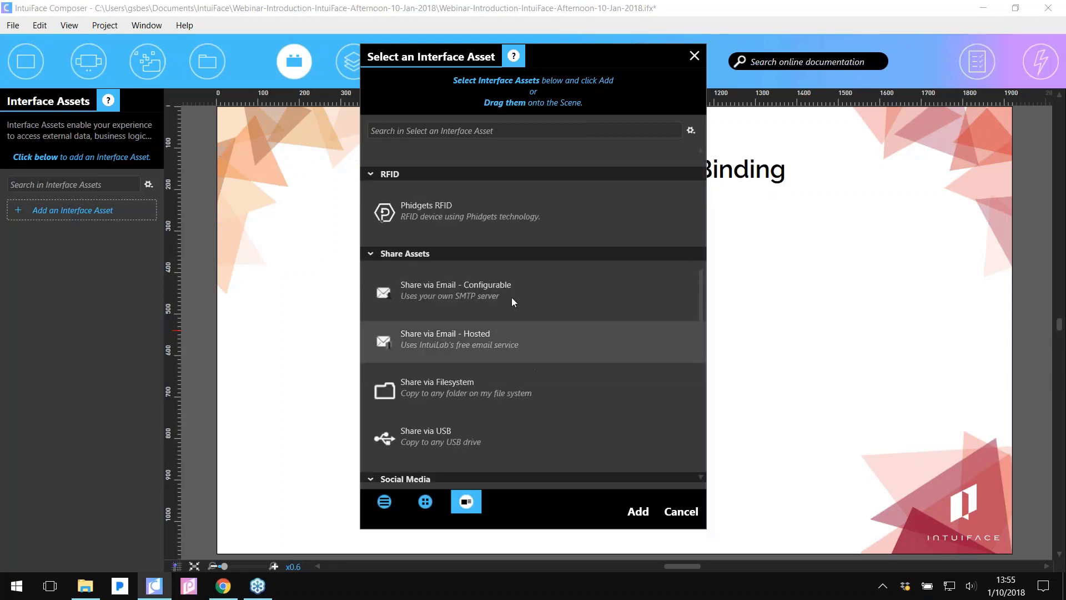
pyautogui.scroll(-2, 575, 334)
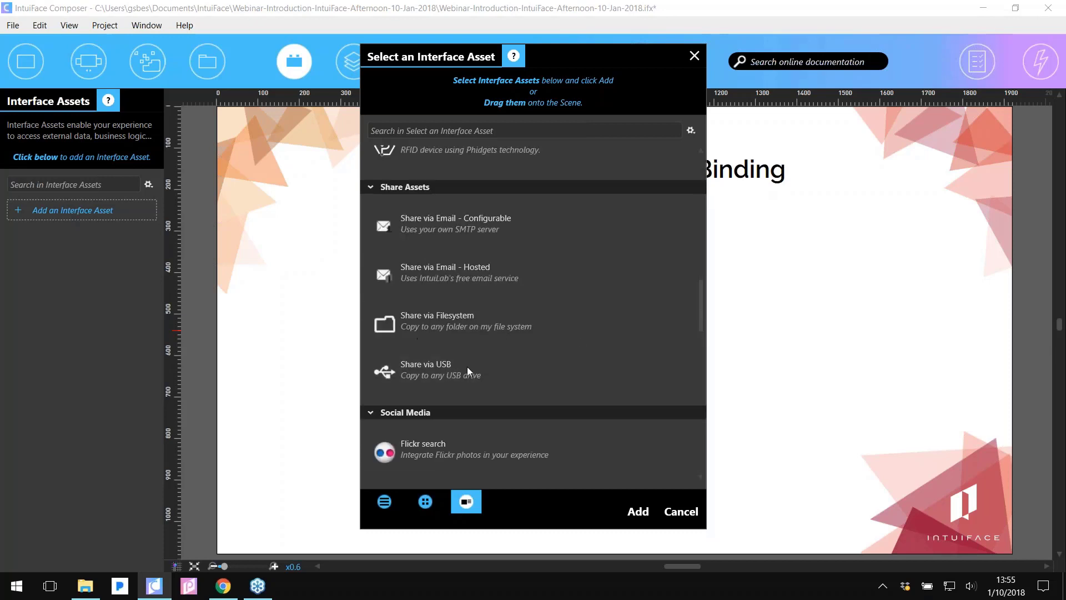
pyautogui.scroll(-5, 587, 327)
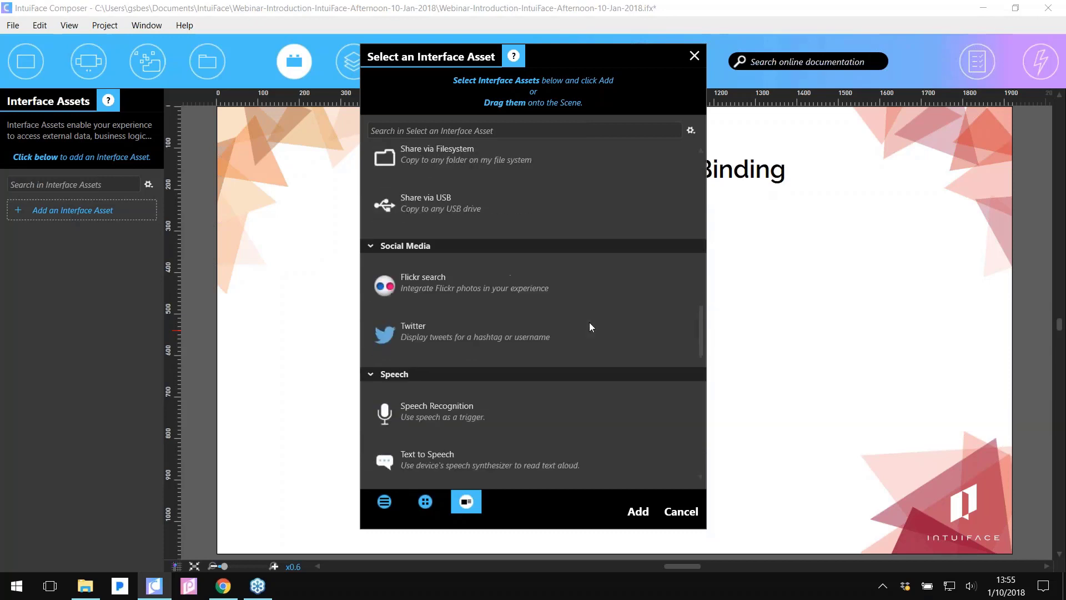
pyautogui.click(508, 333)
pyautogui.click(638, 512)
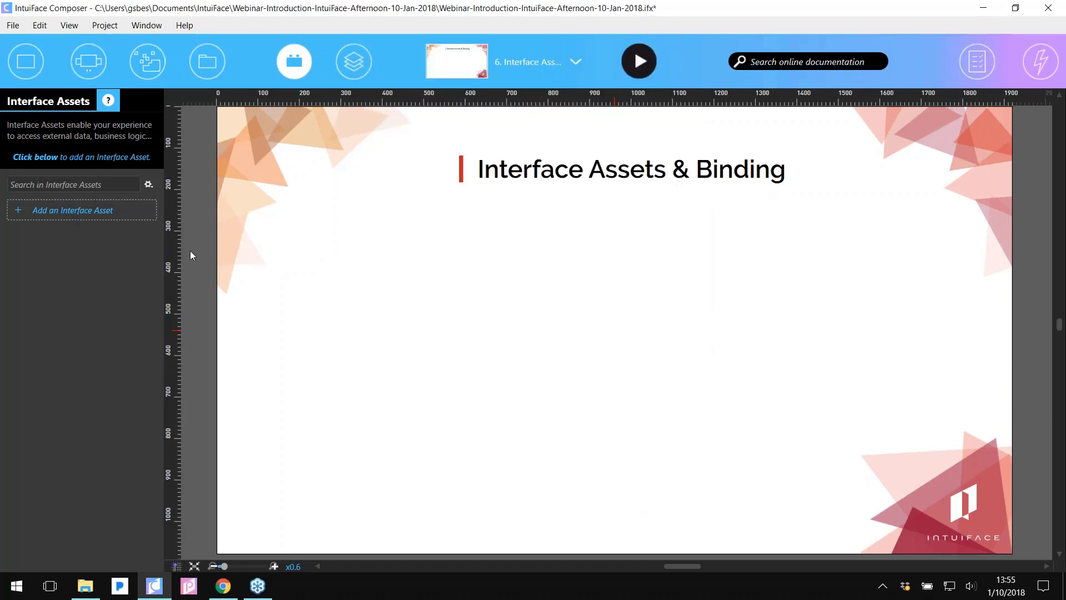
# Add the Local Weather interface asset from the Weather category to the project
pyautogui.click(84, 211)
pyautogui.scroll(-3, 564, 301)
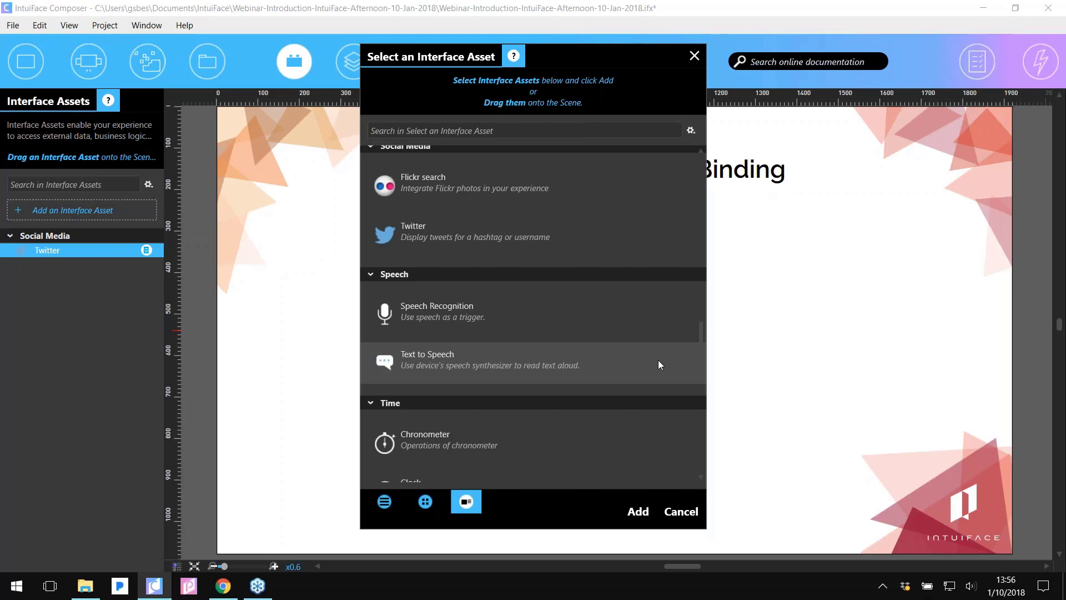
pyautogui.scroll(-6, 592, 327)
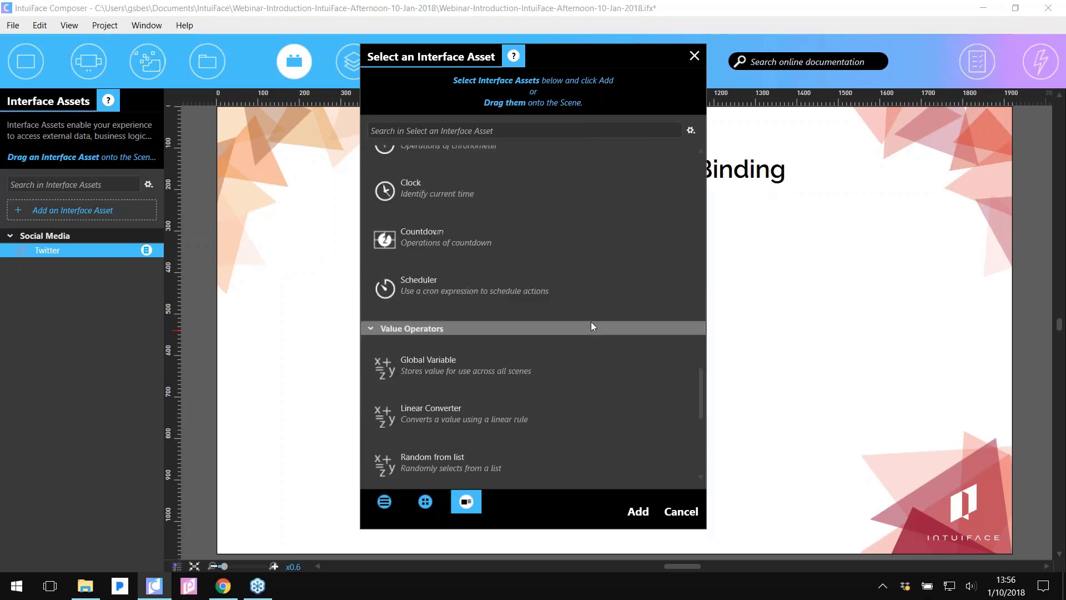
pyautogui.scroll(5, 586, 314)
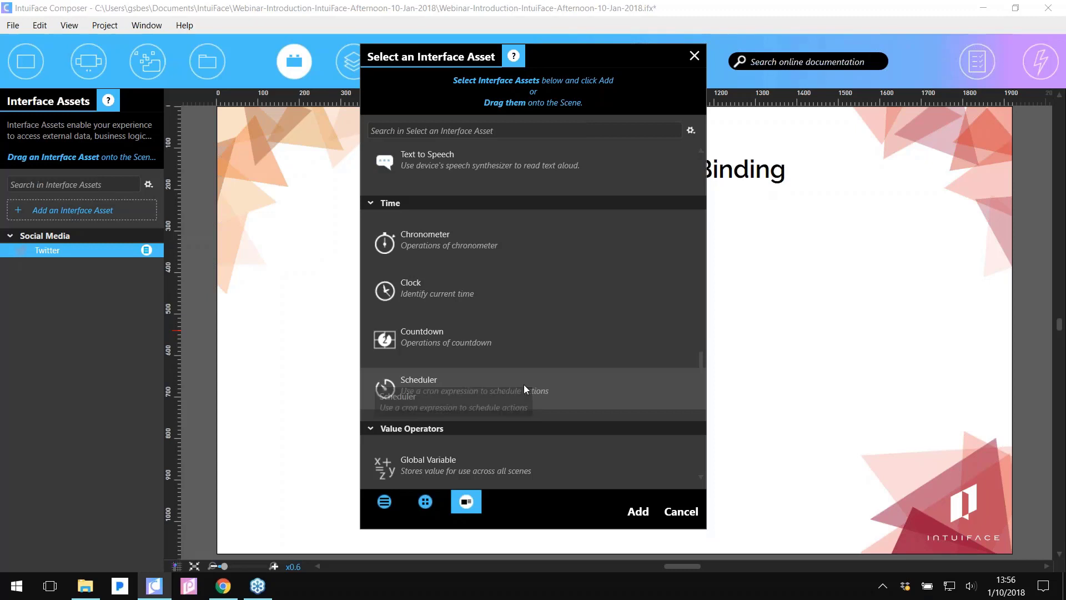
pyautogui.scroll(-4, 525, 384)
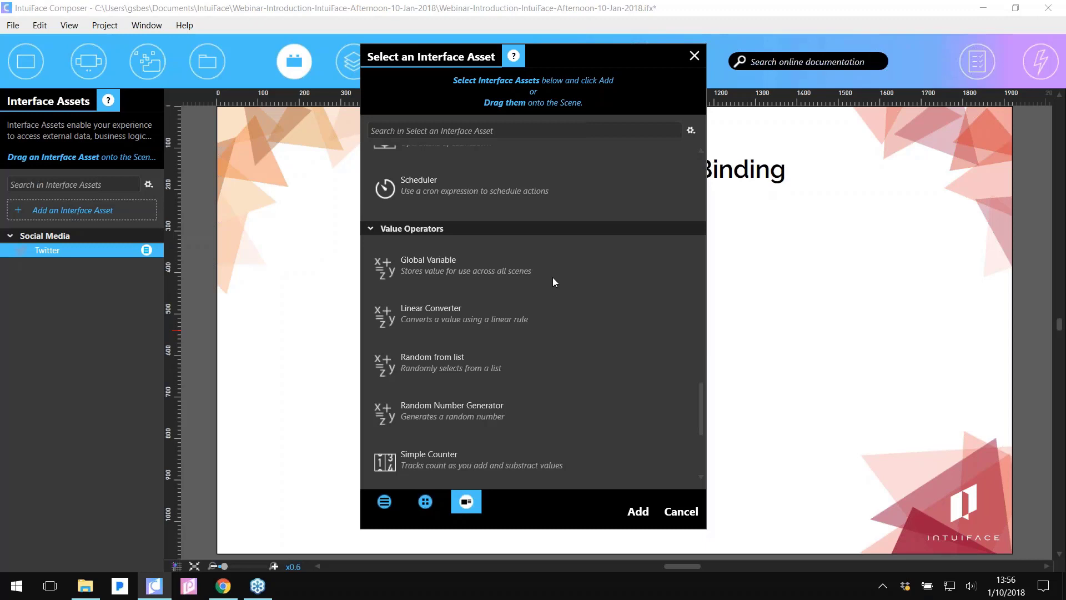
pyautogui.scroll(-3, 553, 282)
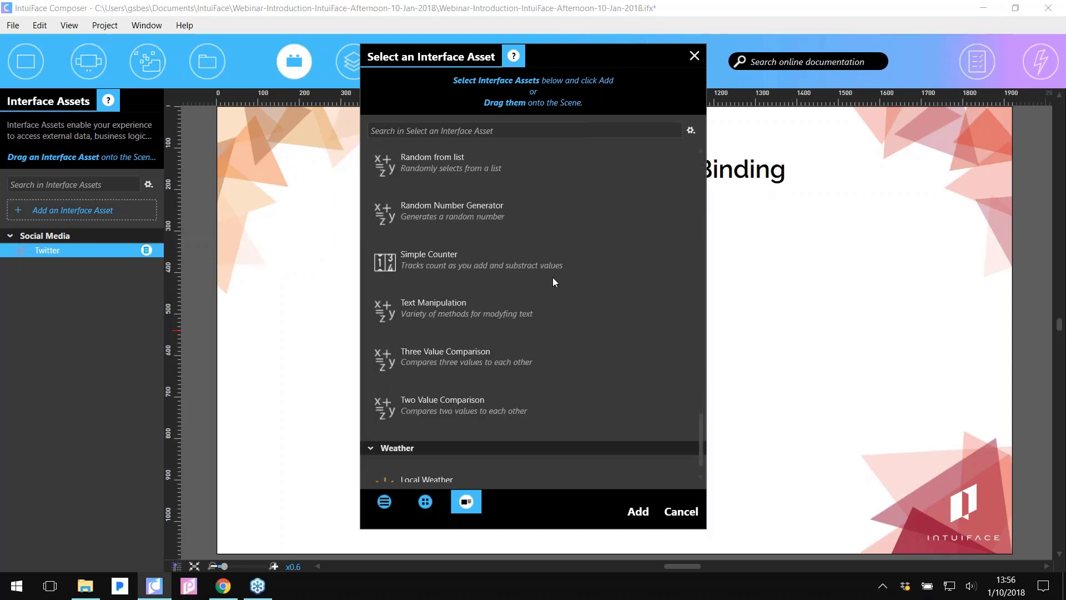
pyautogui.scroll(-1, 508, 317)
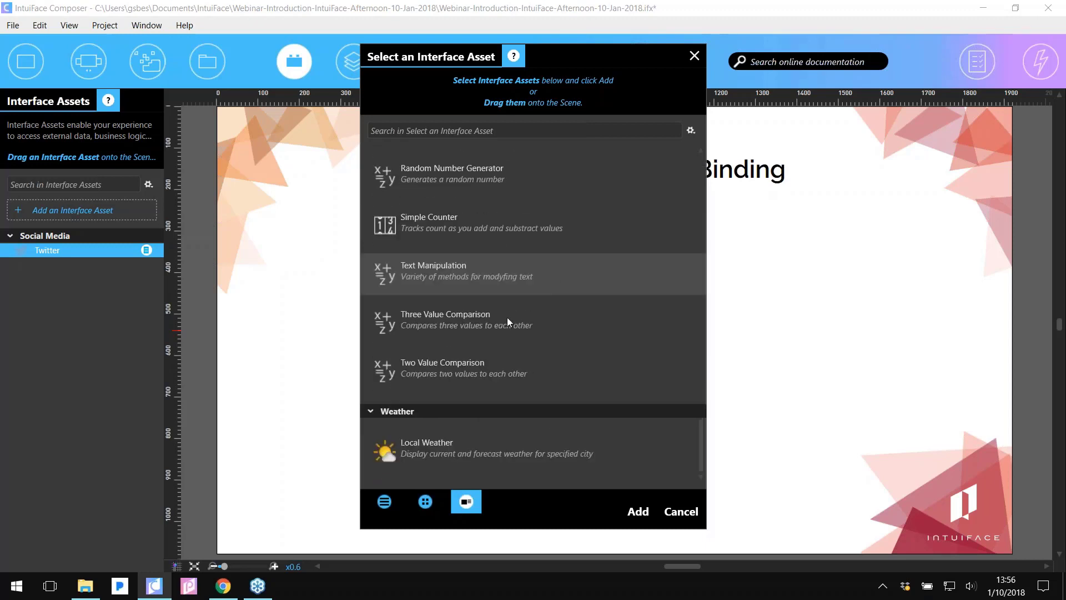
pyautogui.click(512, 451)
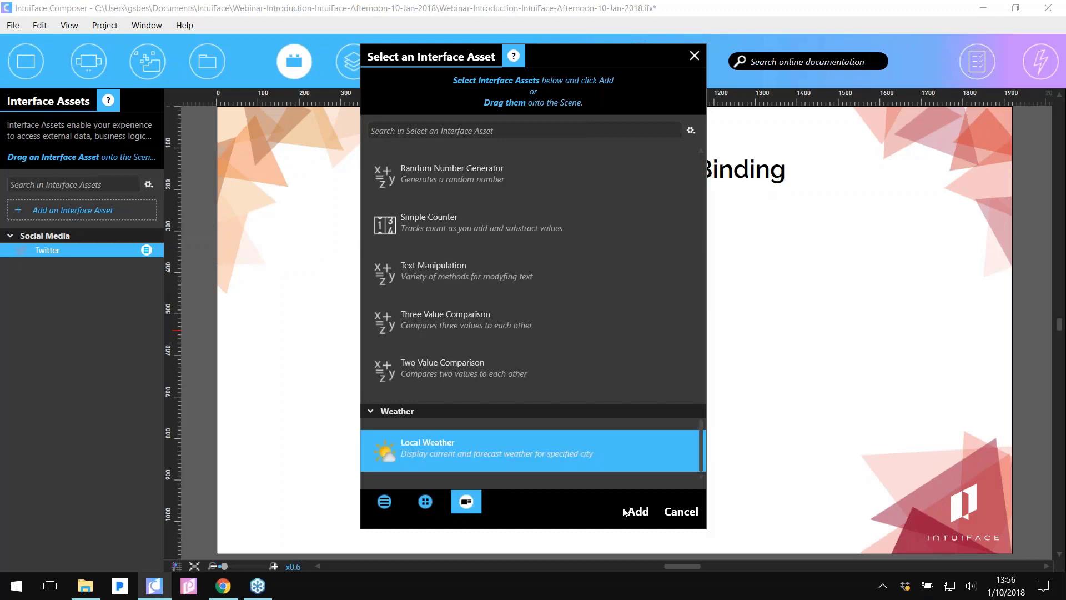
pyautogui.click(635, 512)
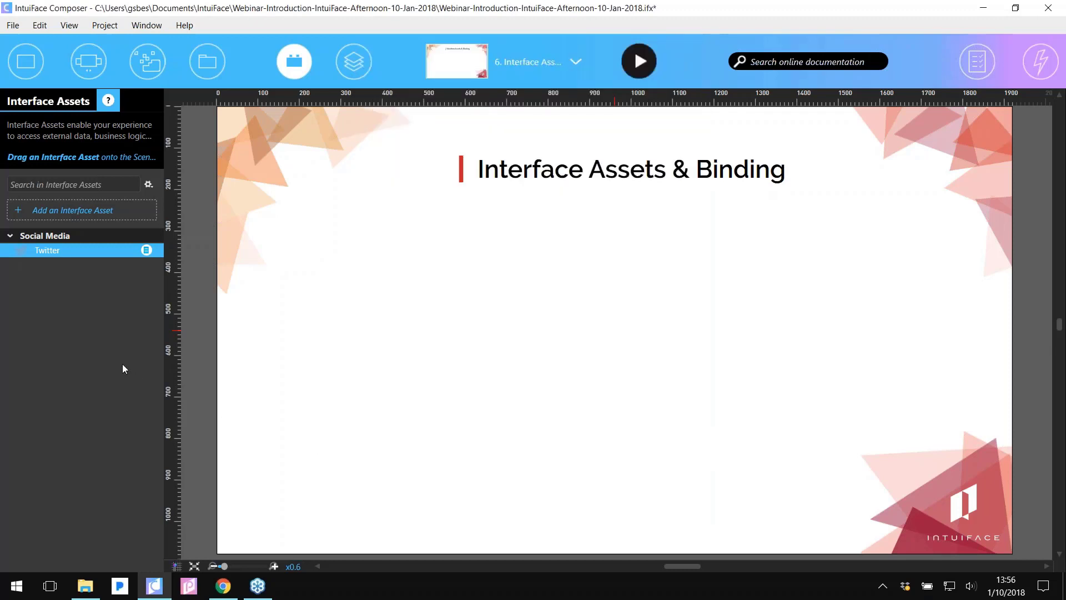
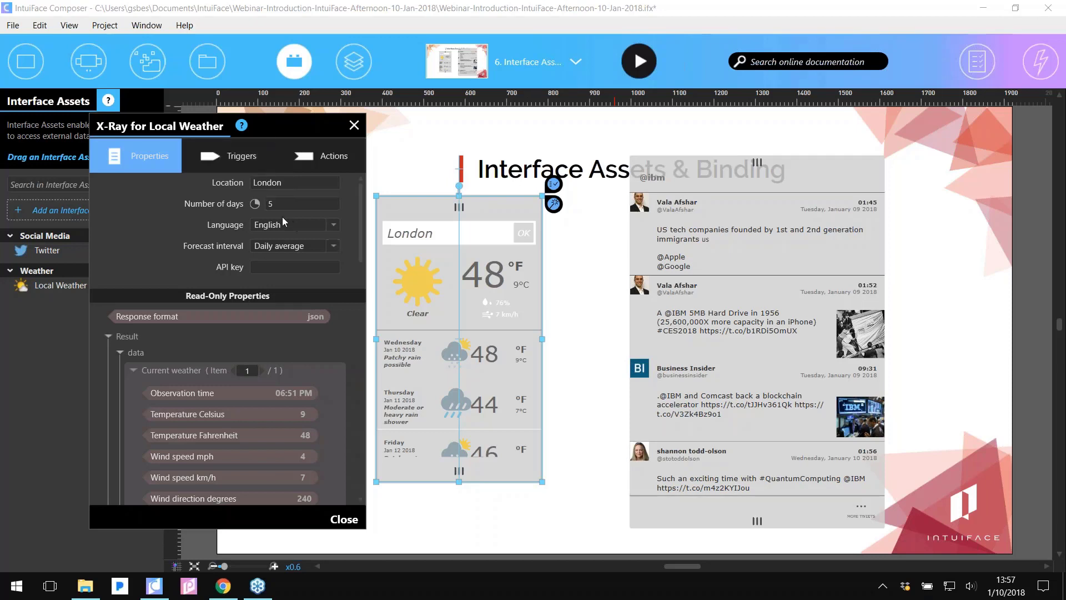
# Review the Local Weather asset's triggers and actions, and set its location property to Boston
pyautogui.click(248, 157)
pyautogui.click(317, 162)
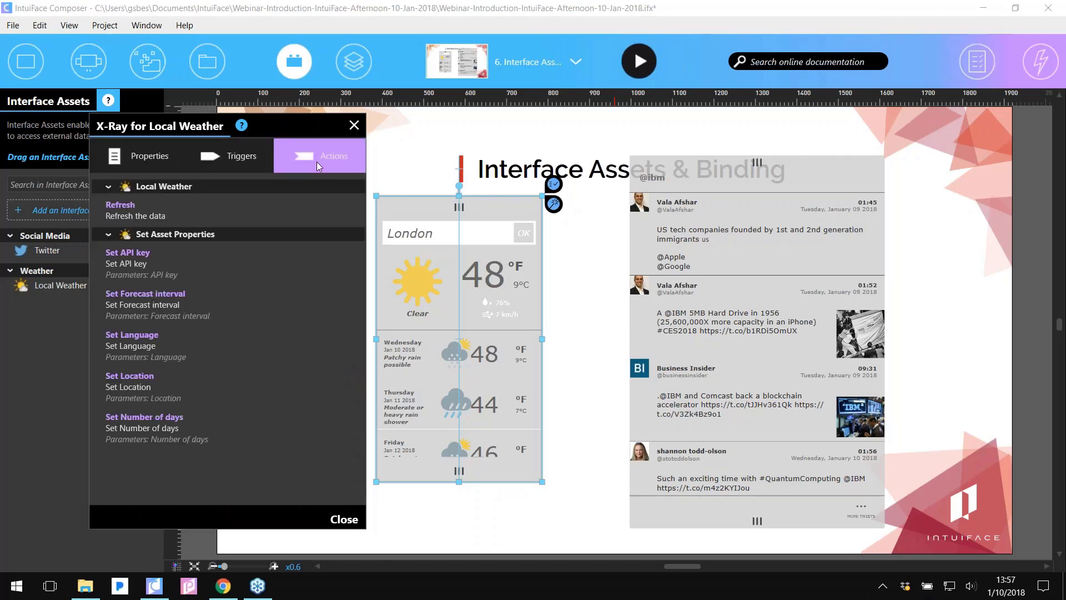
pyautogui.click(239, 157)
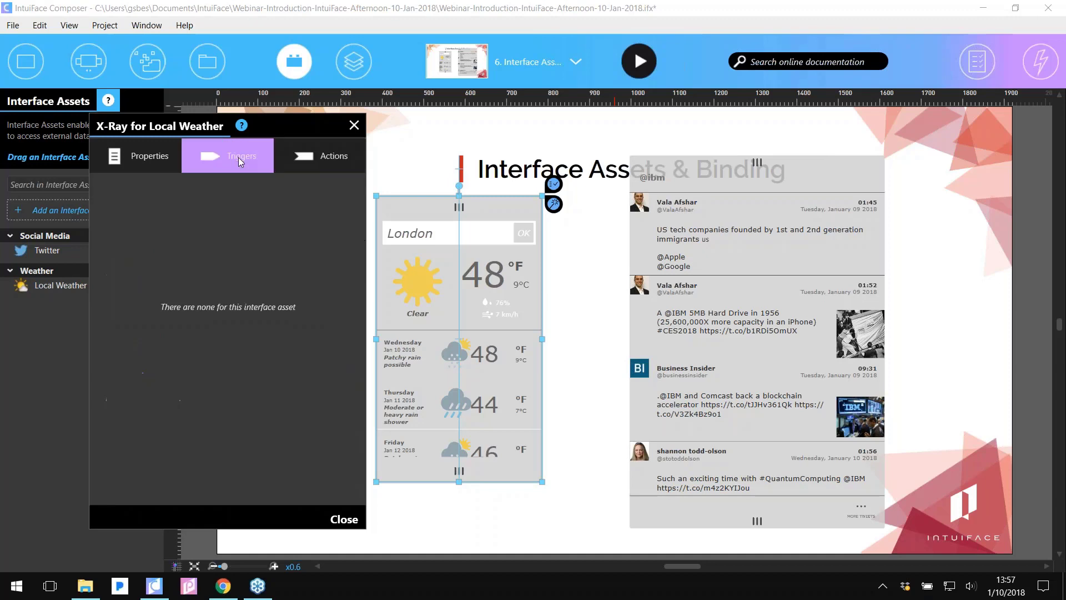
pyautogui.click(165, 170)
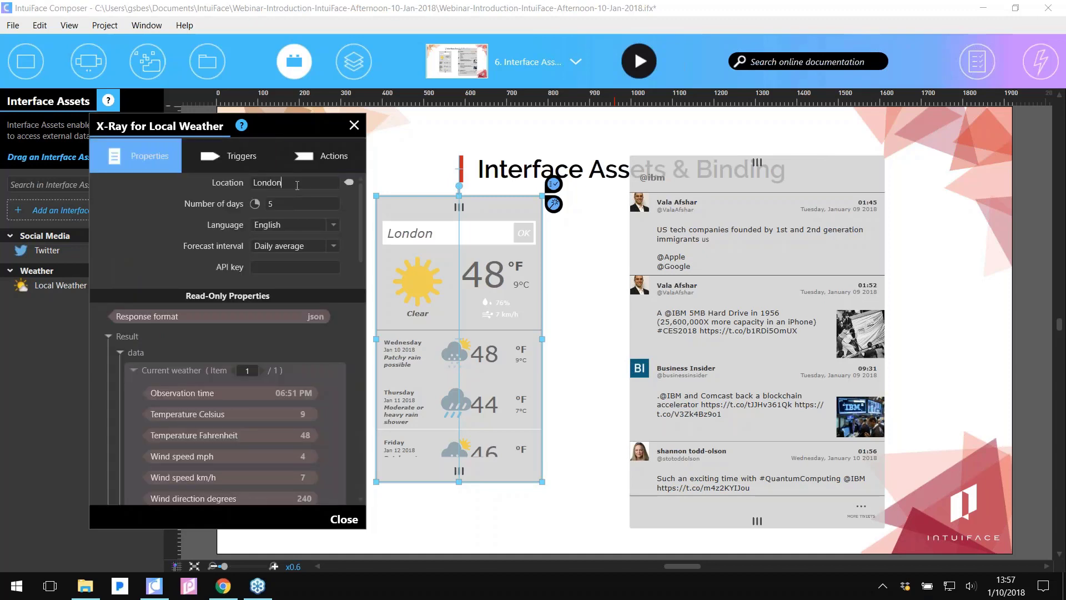
pyautogui.hotkey('ctrl', 'a')
pyautogui.write('Boston')
pyautogui.press('Tab')
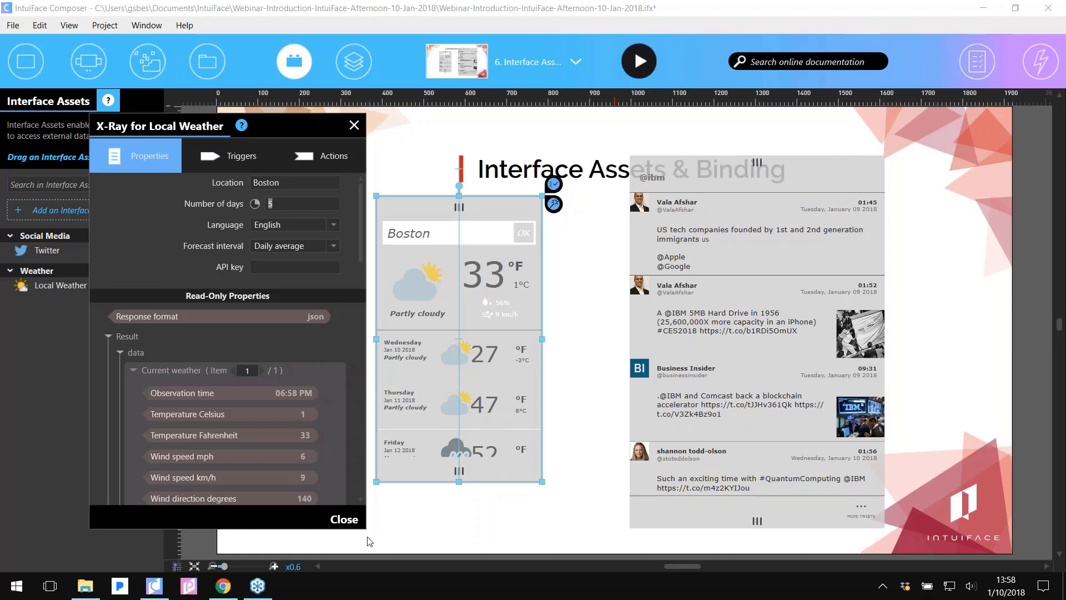
pyautogui.click(344, 520)
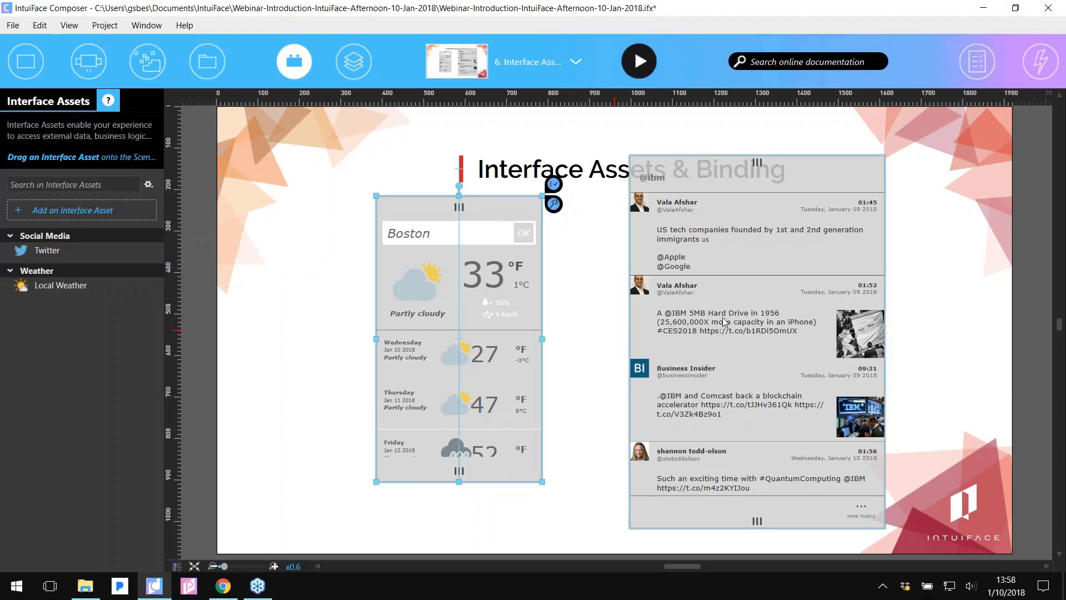
# Play the scene and browse through the tweet list and the daily weather forecast
pyautogui.click(633, 63)
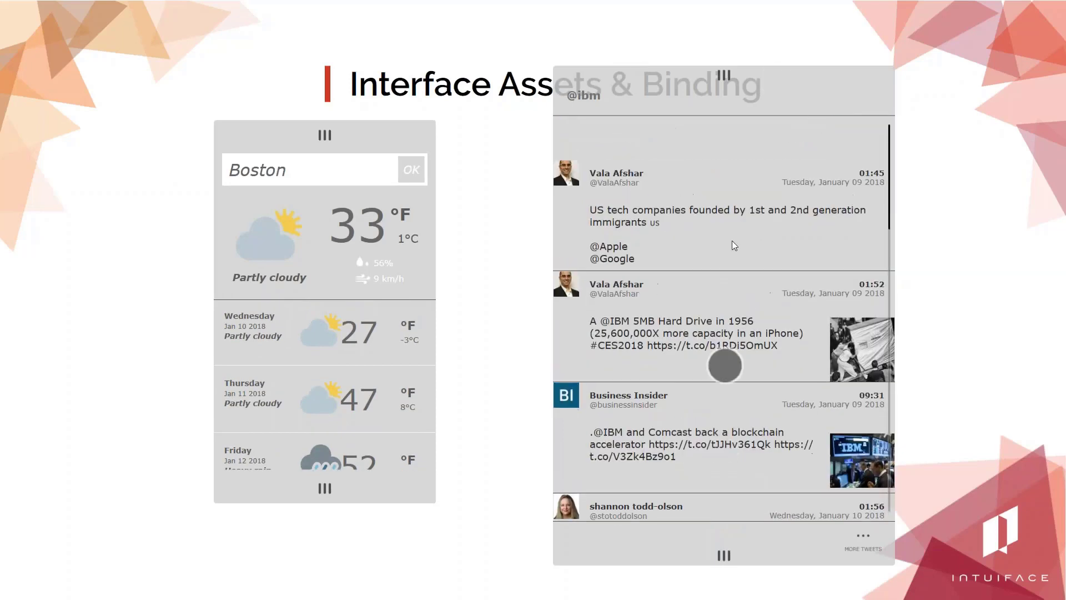
pyautogui.scroll(-2, 732, 241)
pyautogui.scroll(-2, 346, 436)
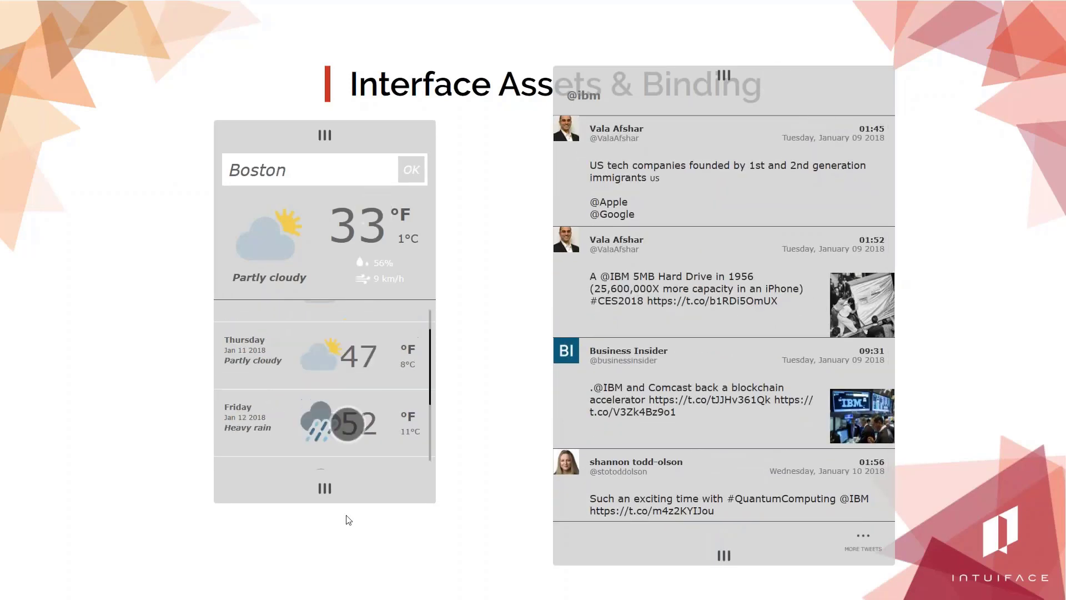
pyautogui.moveTo(348, 425); pyautogui.dragTo(344, 349)
# Test the weather widget in the running experience by changing its city to Paris
pyautogui.click(326, 169)
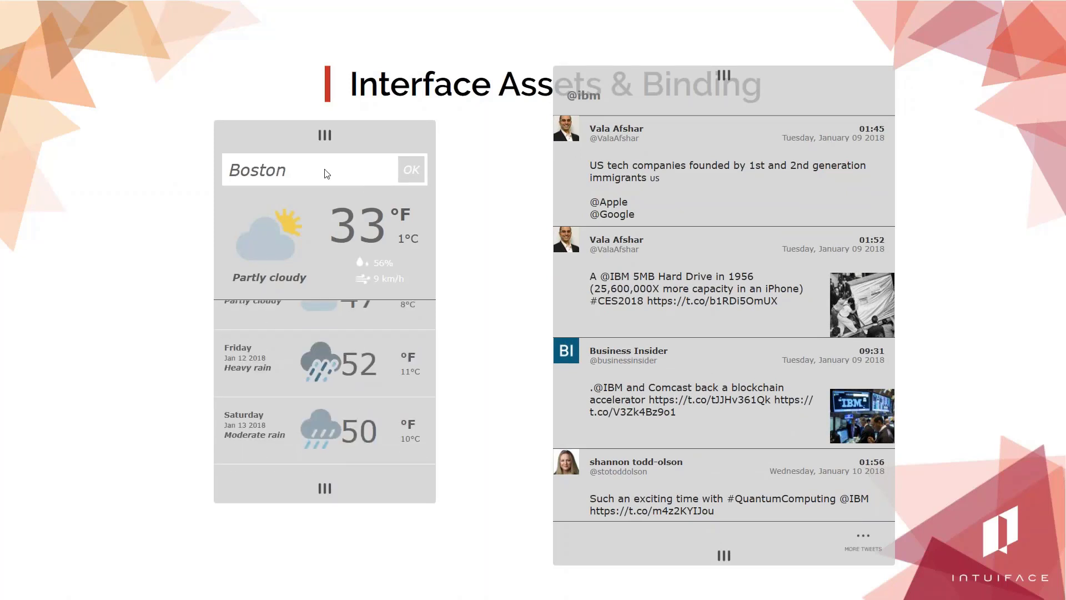
pyautogui.write('Par')
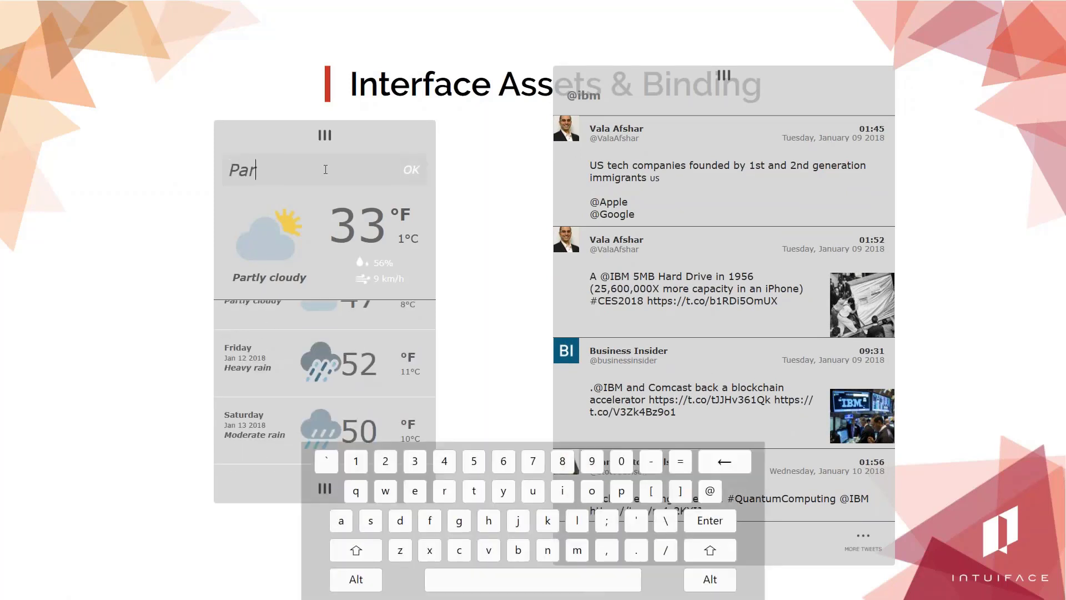
pyautogui.write('is')
pyautogui.press('Return')
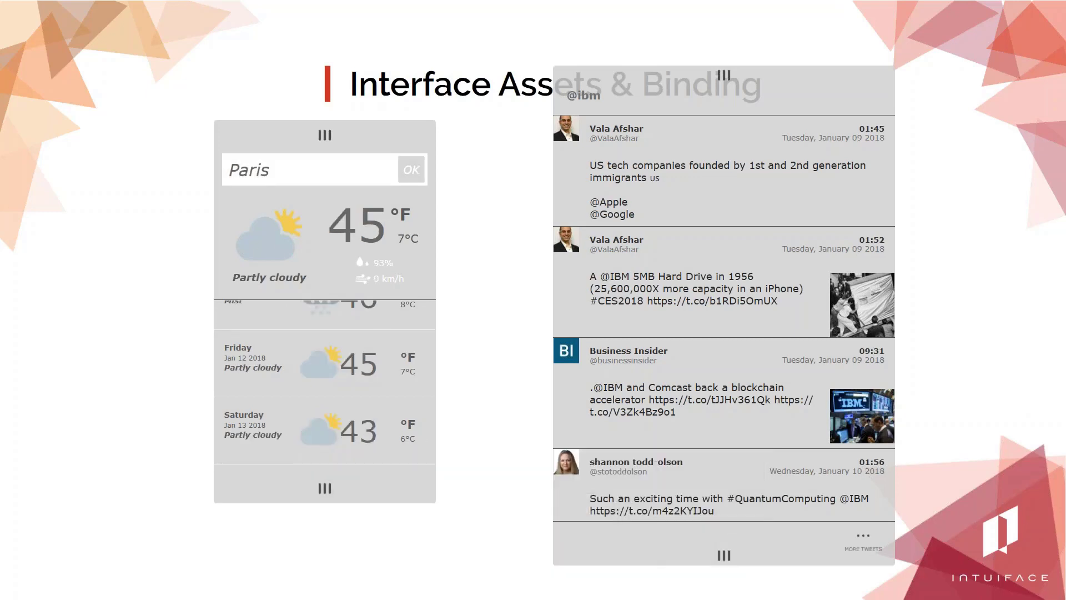
# Browse the tweets, enlarge and move the Business Insider tweet's picture, close it, and exit the running experience
pyautogui.scroll(-5, 748, 105)
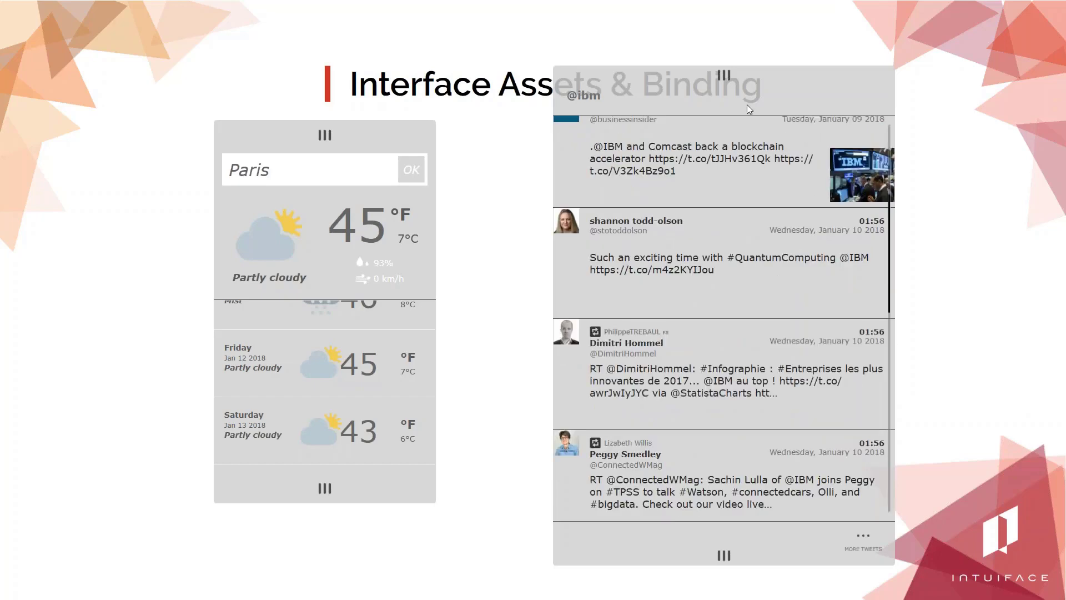
pyautogui.scroll(5, 722, 419)
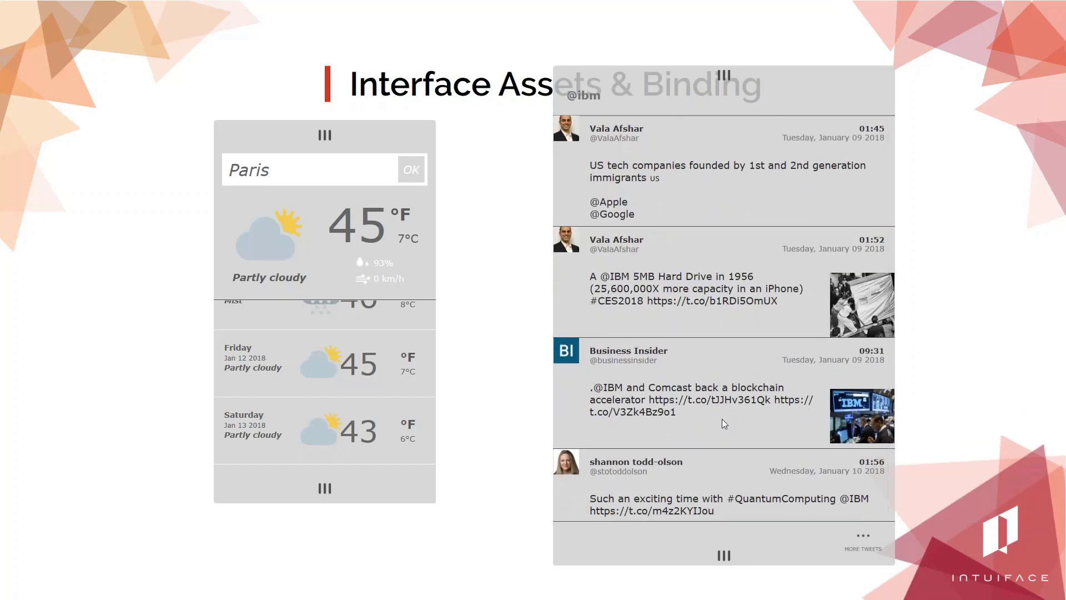
pyautogui.click(867, 411)
pyautogui.click(458, 250)
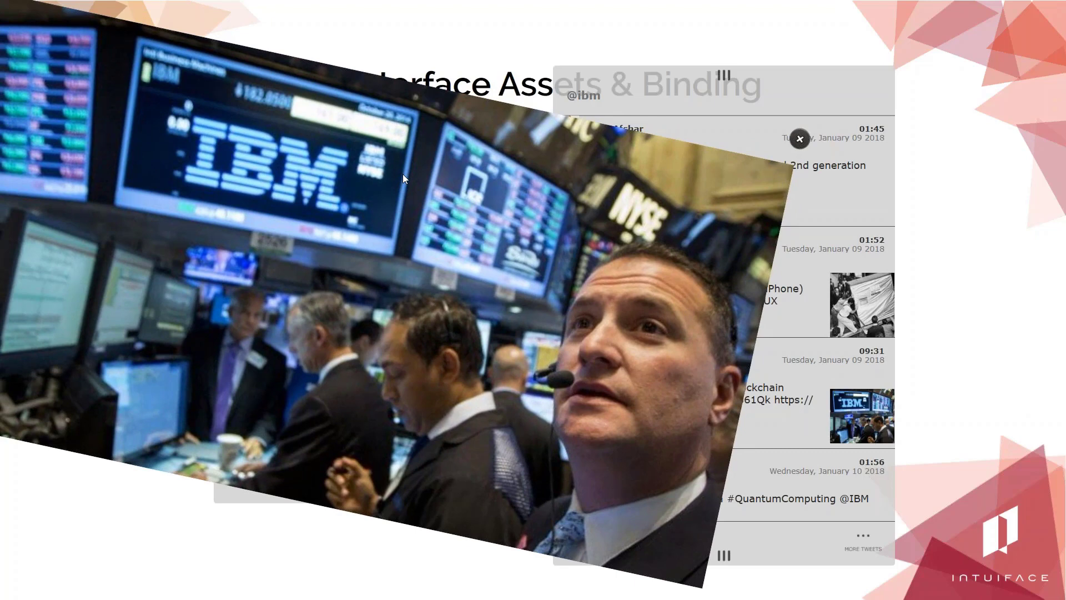
pyautogui.moveTo(402, 174); pyautogui.dragTo(375, 217)
pyautogui.click(657, 138)
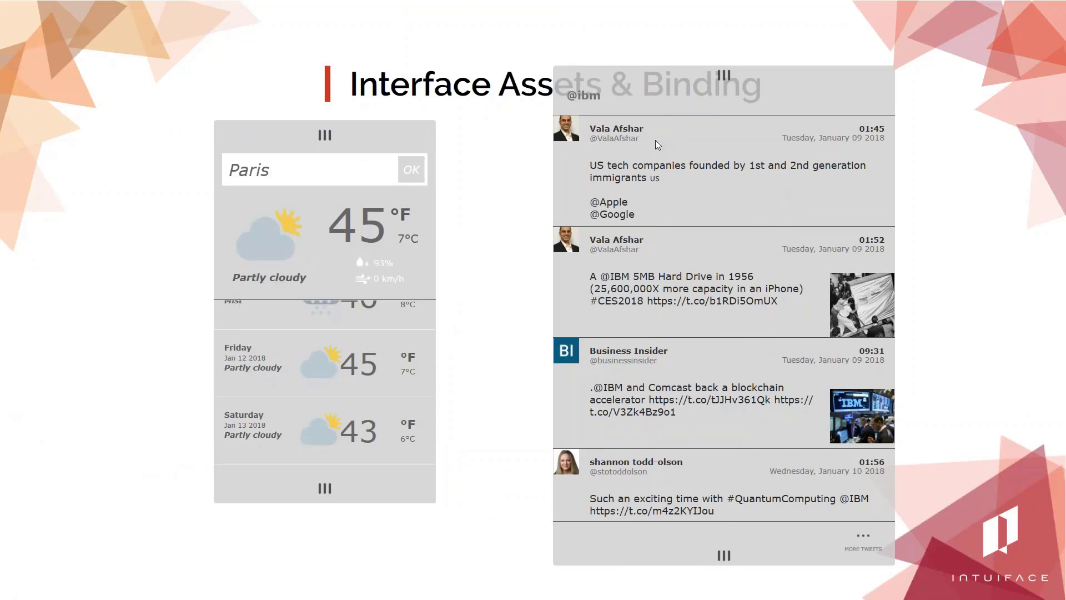
pyautogui.press('Escape')
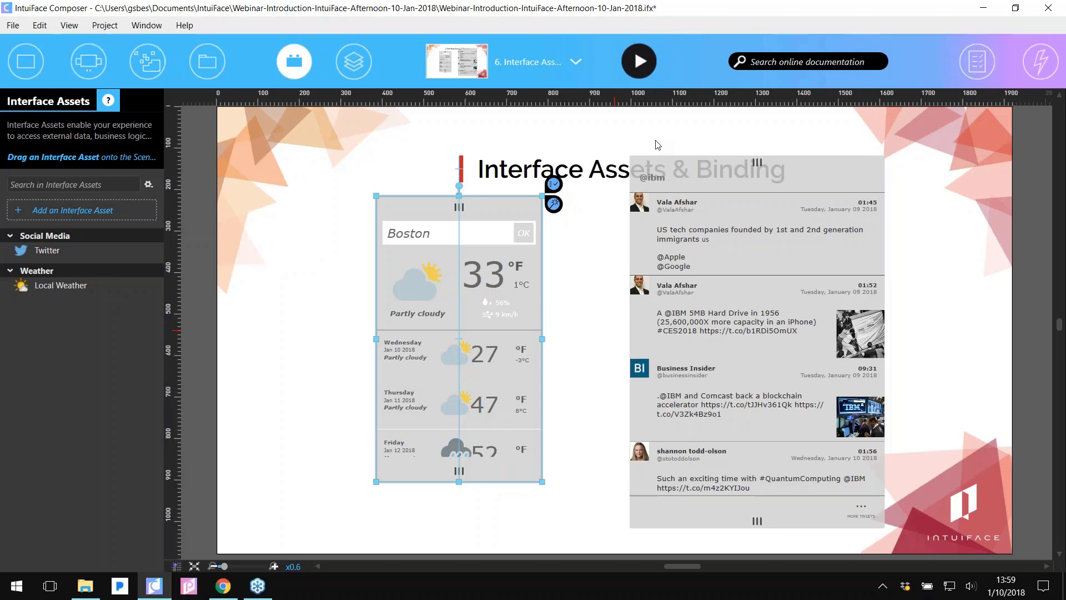
# Move the Twitter feed down so it sits below the scene title, and display the scene structure
pyautogui.moveTo(720, 227); pyautogui.dragTo(719, 247)
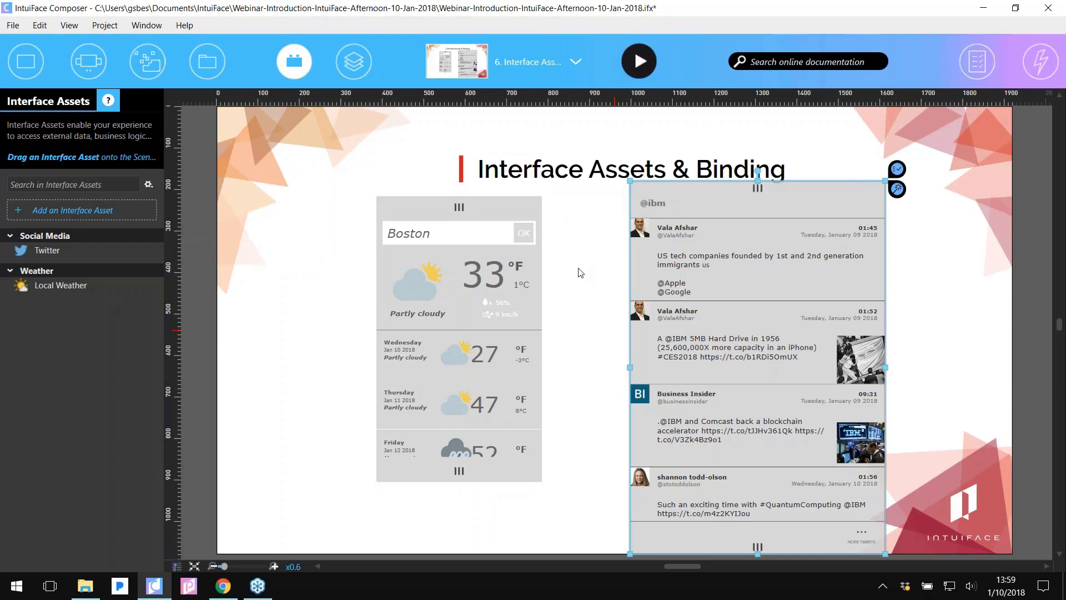
pyautogui.click(294, 58)
pyautogui.click(358, 61)
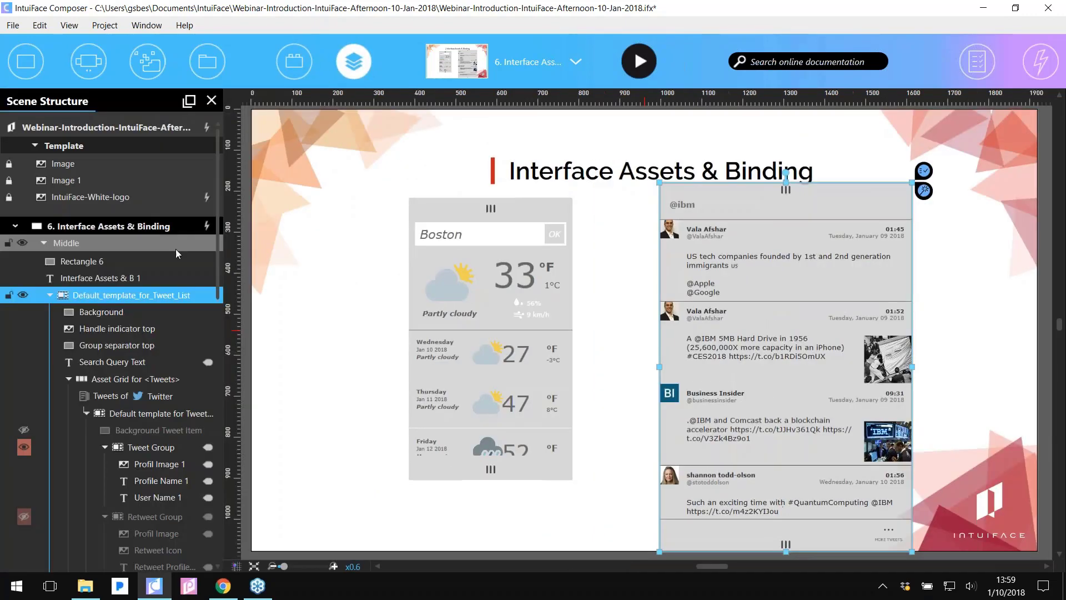
# Inspect which Local Weather property the large current temperature text in the CurrentWeather group is bound to
pyautogui.scroll(-5, 175, 249)
pyautogui.scroll(-8, 171, 309)
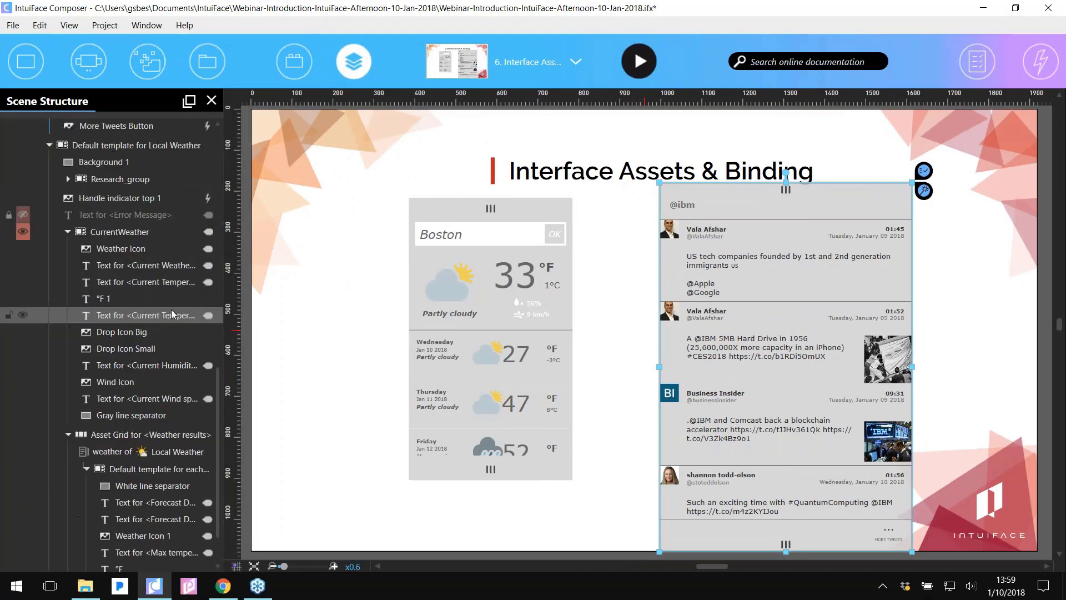
pyautogui.click(146, 282)
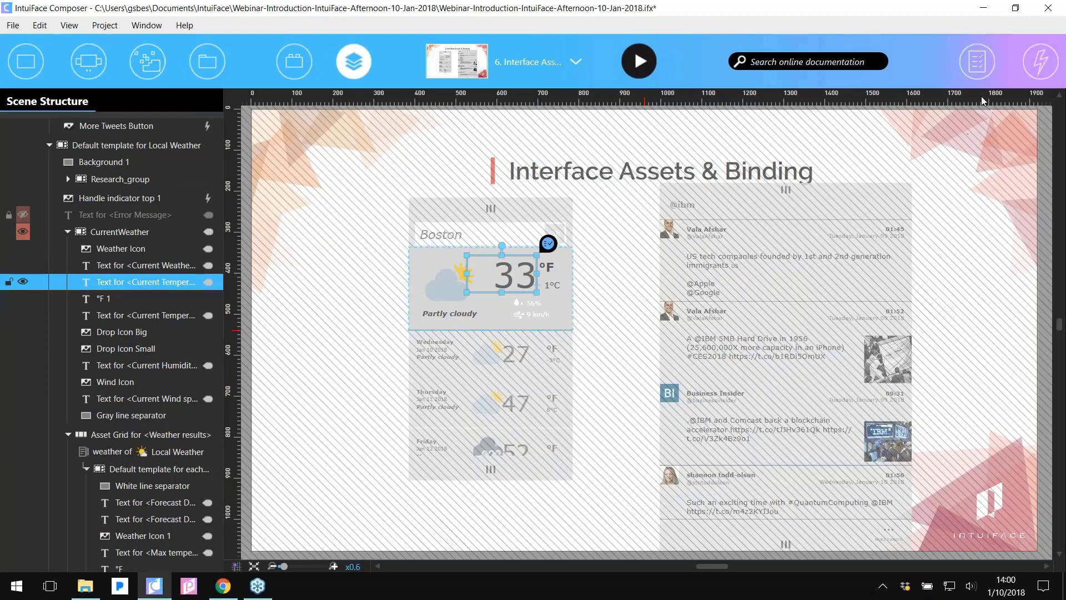
pyautogui.click(978, 62)
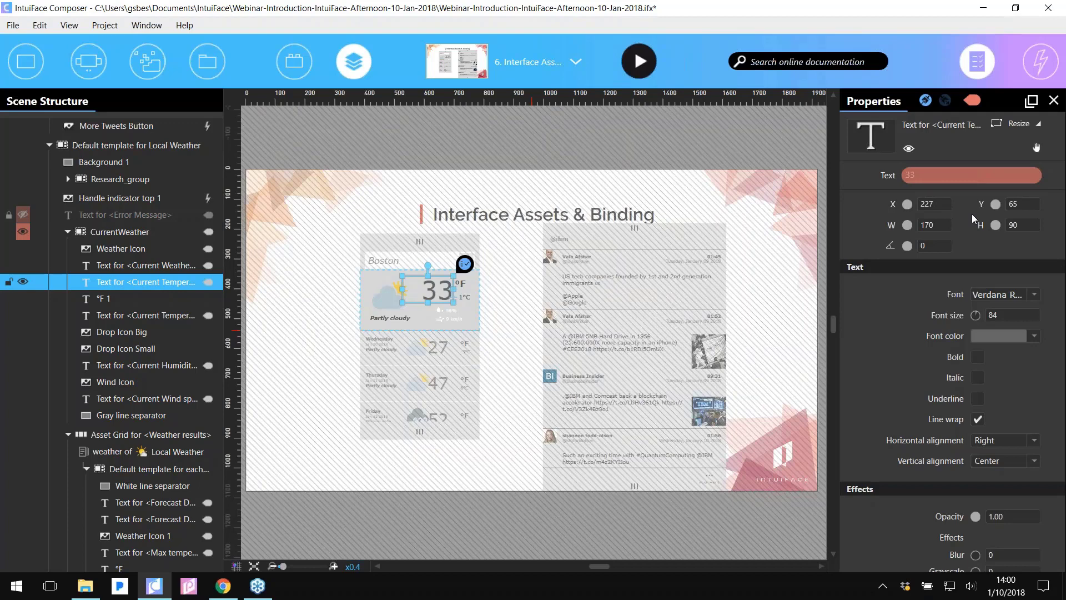
pyautogui.click(959, 175)
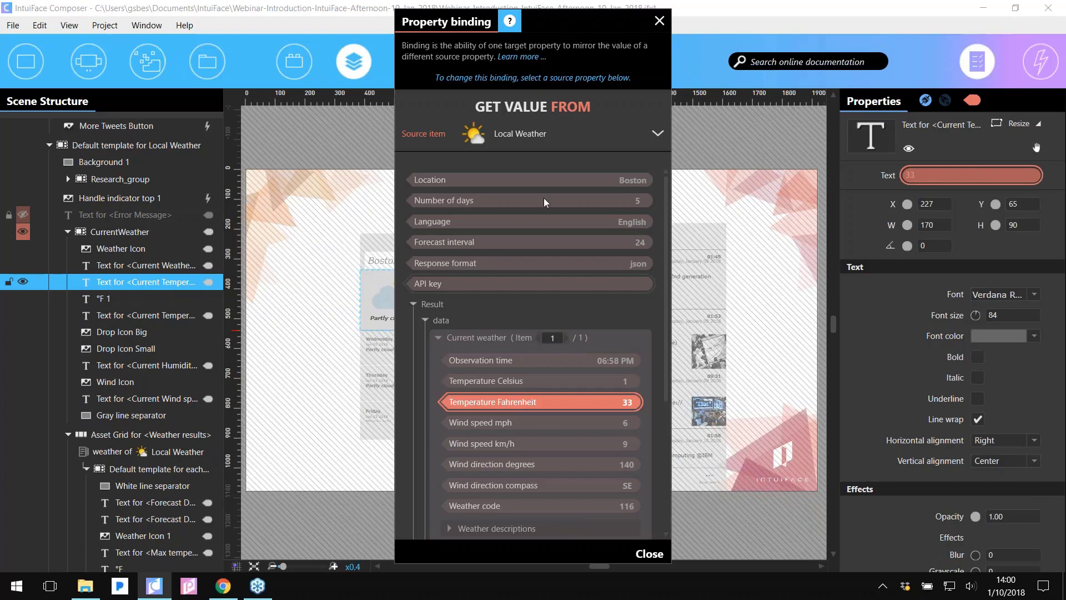
pyautogui.click(659, 21)
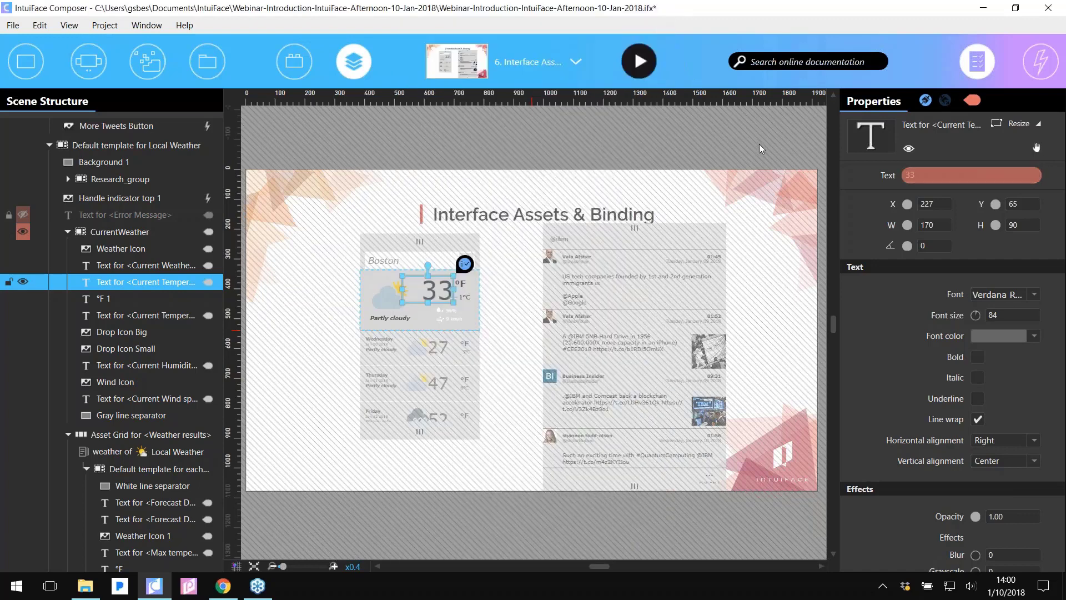
# Review the converter categories available for the temperature text's binding, and return to the whole Local Weather template
pyautogui.click(1034, 176)
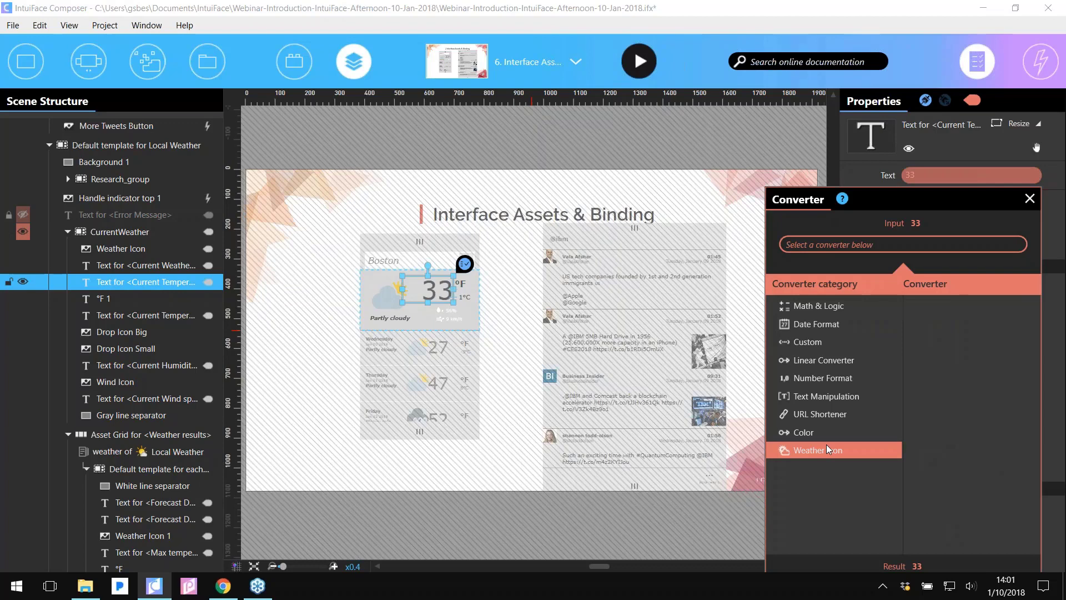
pyautogui.click(1030, 198)
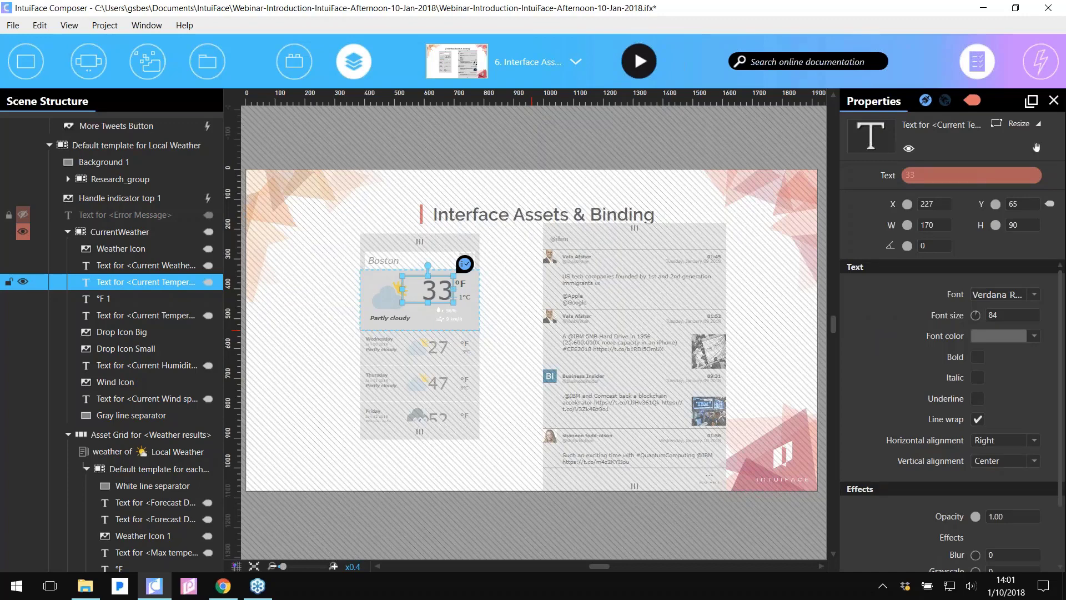
pyautogui.click(977, 63)
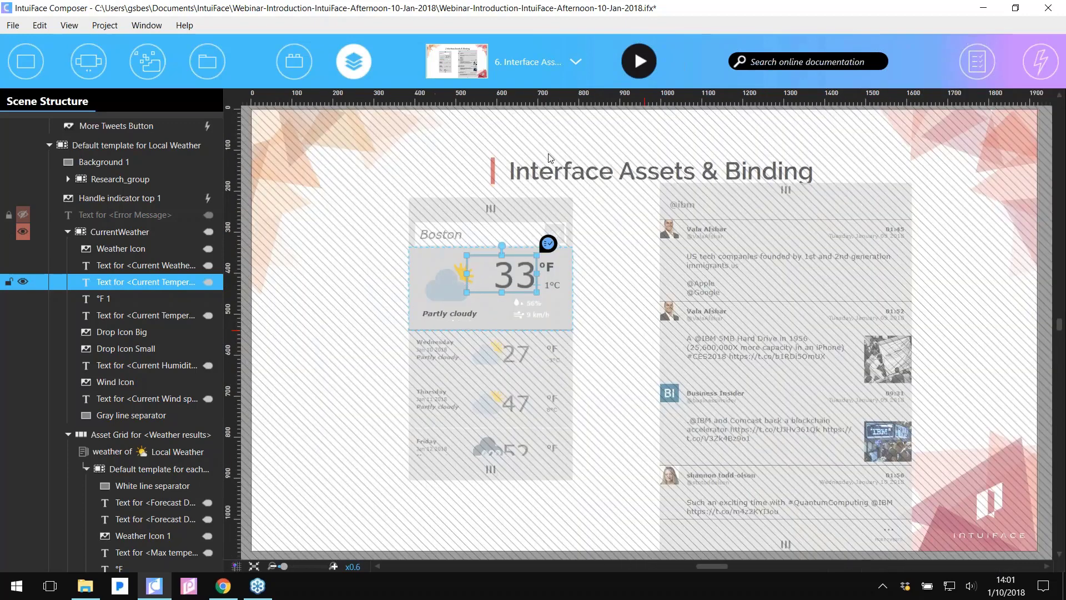
pyautogui.press('Escape')
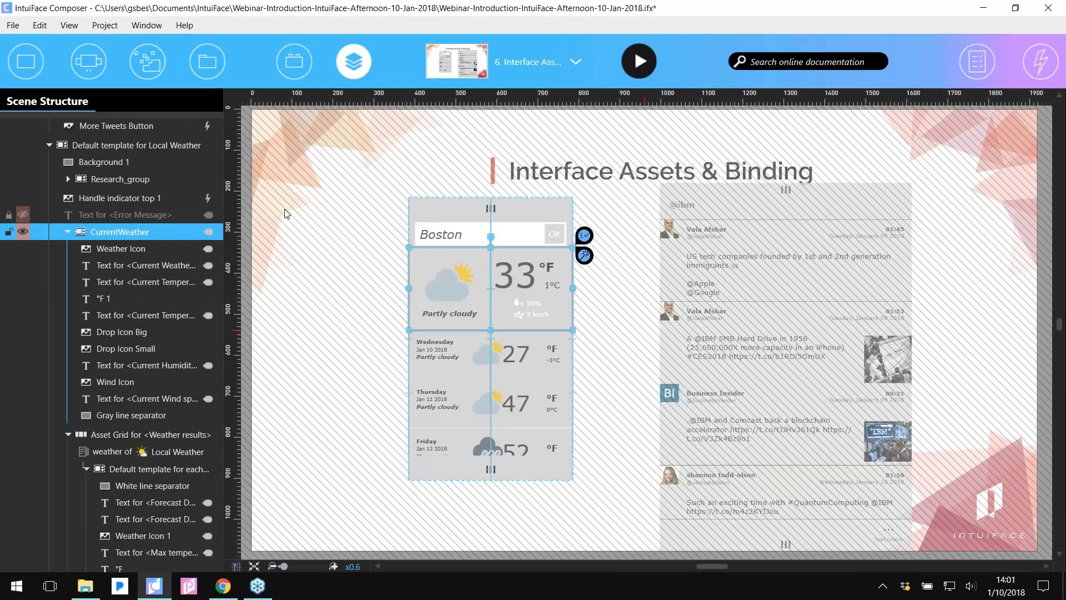
pyautogui.press('Escape')
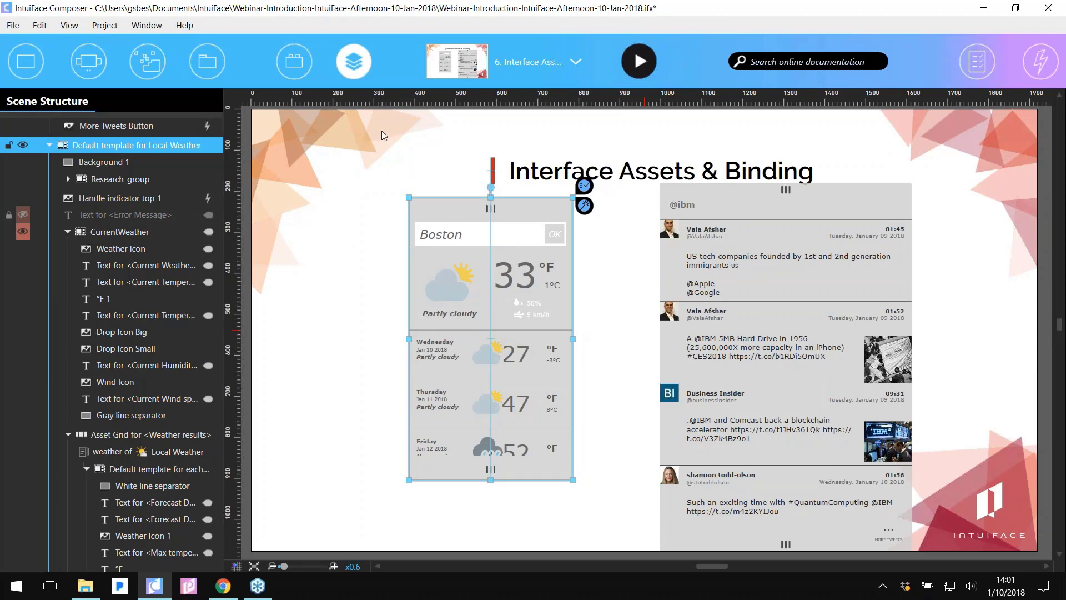
# Display the Publish Your Experience scene
pyautogui.click(534, 52)
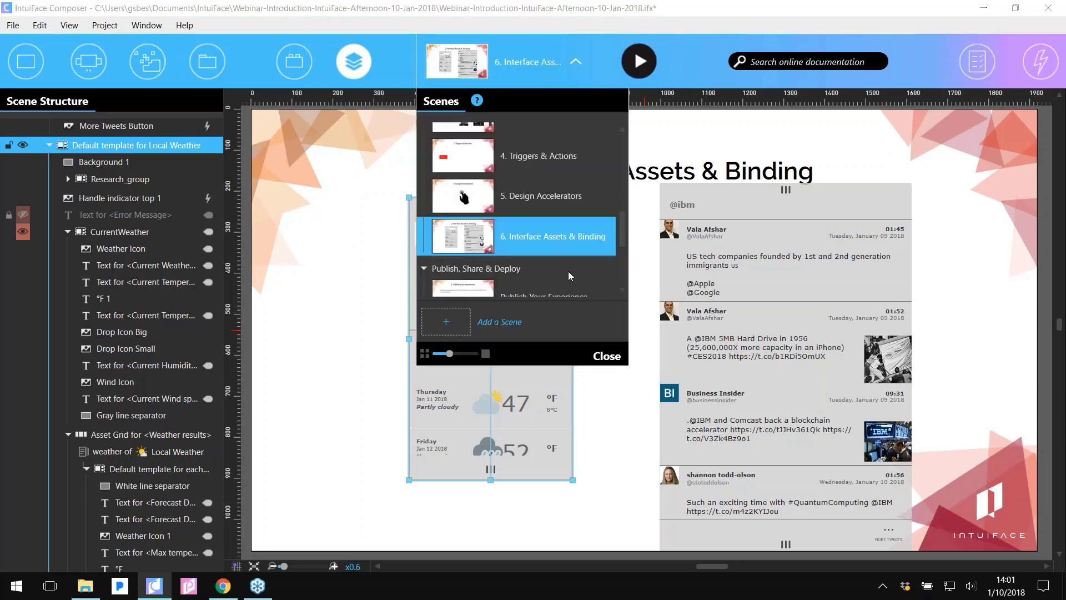
pyautogui.click(568, 286)
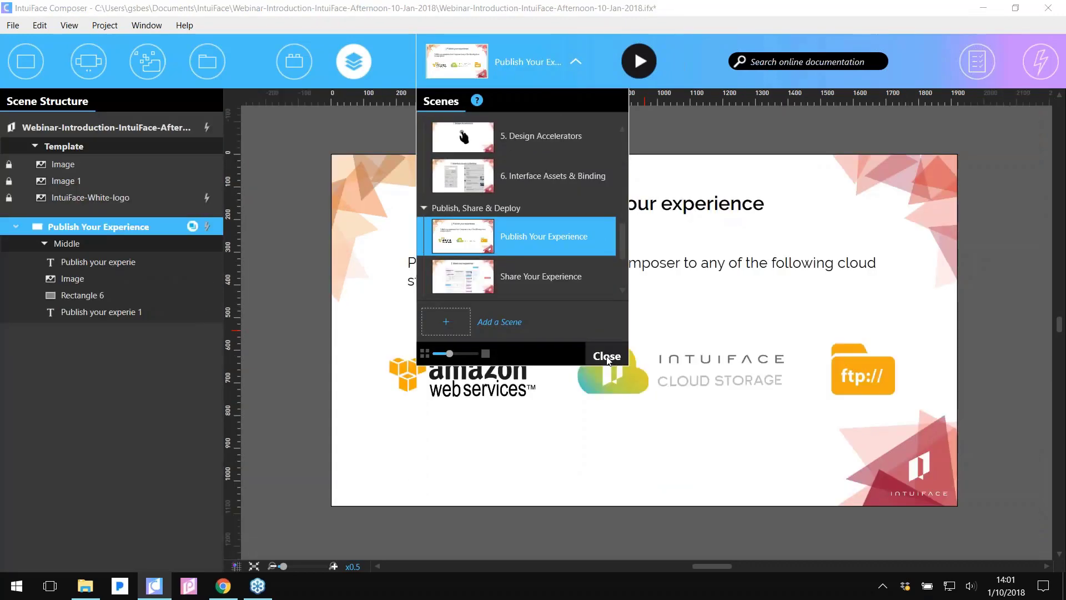
pyautogui.click(607, 357)
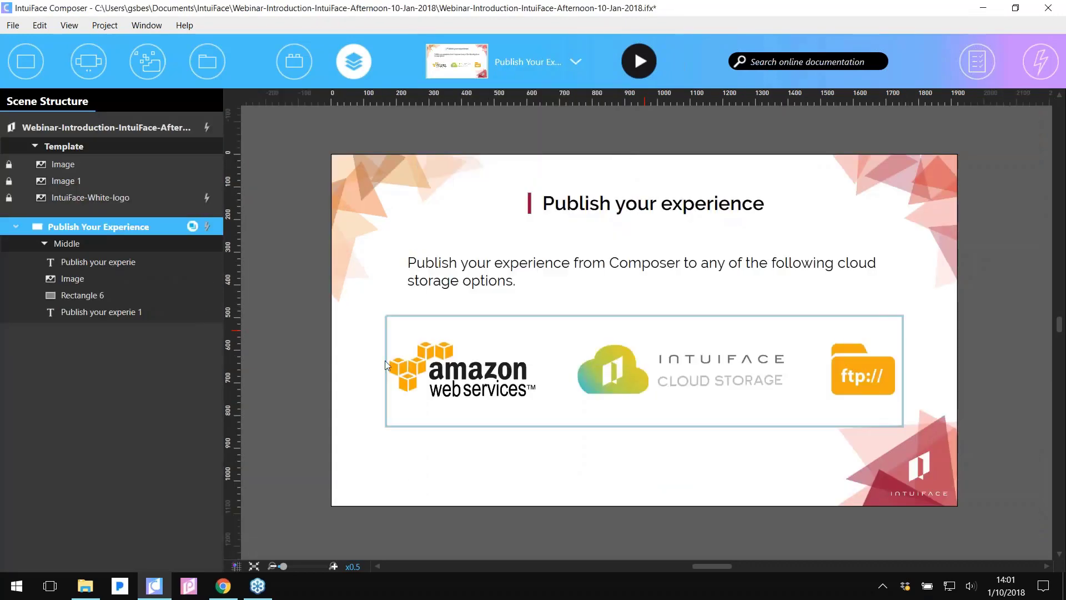
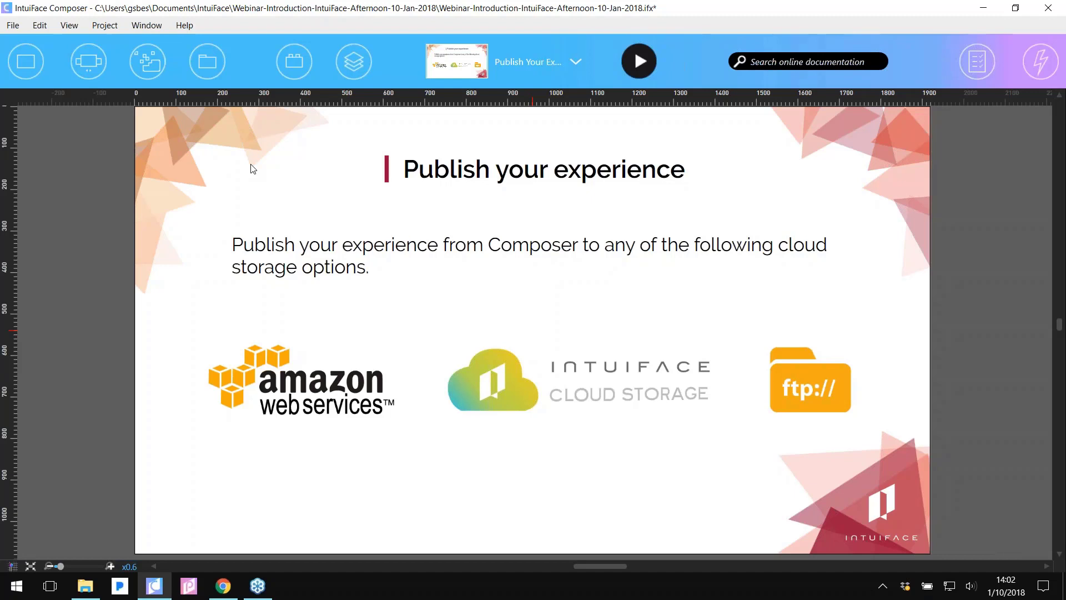
# Display the Share Your Experience scene
pyautogui.click(574, 58)
pyautogui.click(564, 278)
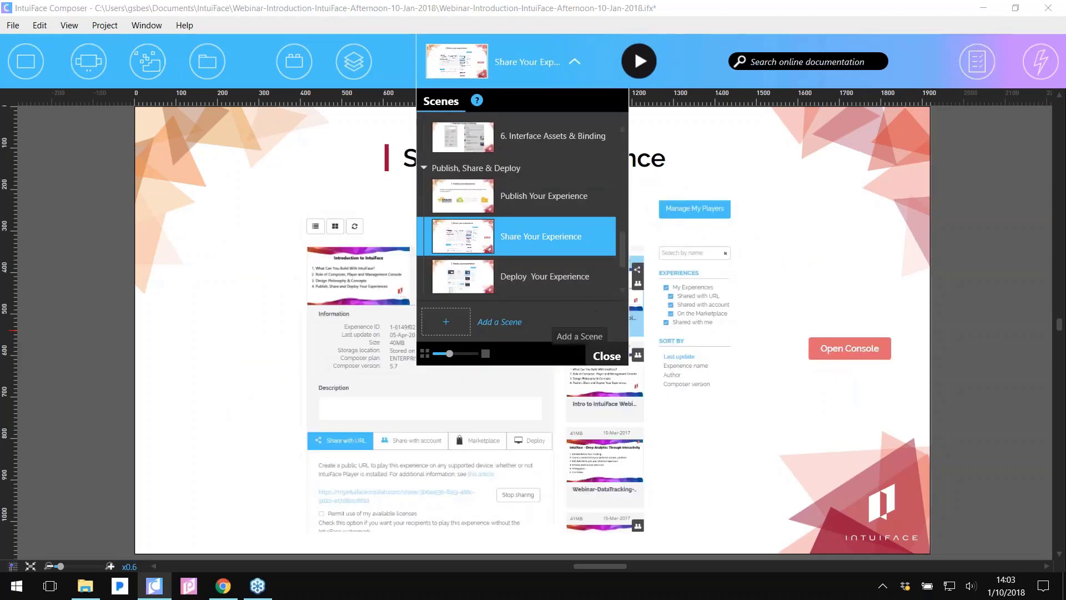
pyautogui.click(607, 356)
# Switch to Chrome and go through the My IntuiFace console's home page to the management of published experiences
pyautogui.click(223, 586)
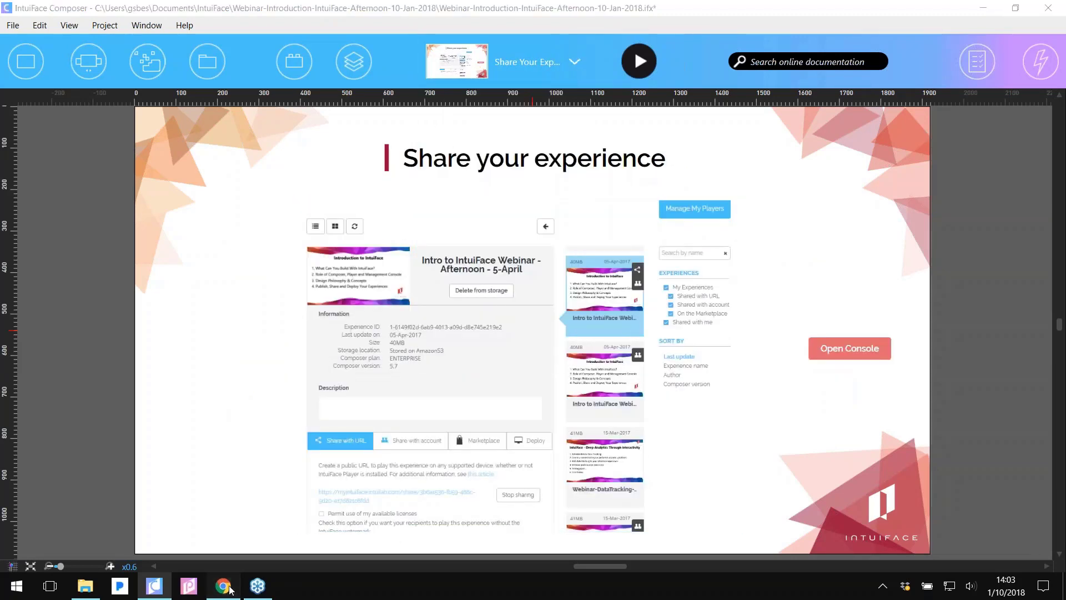
pyautogui.click(167, 10)
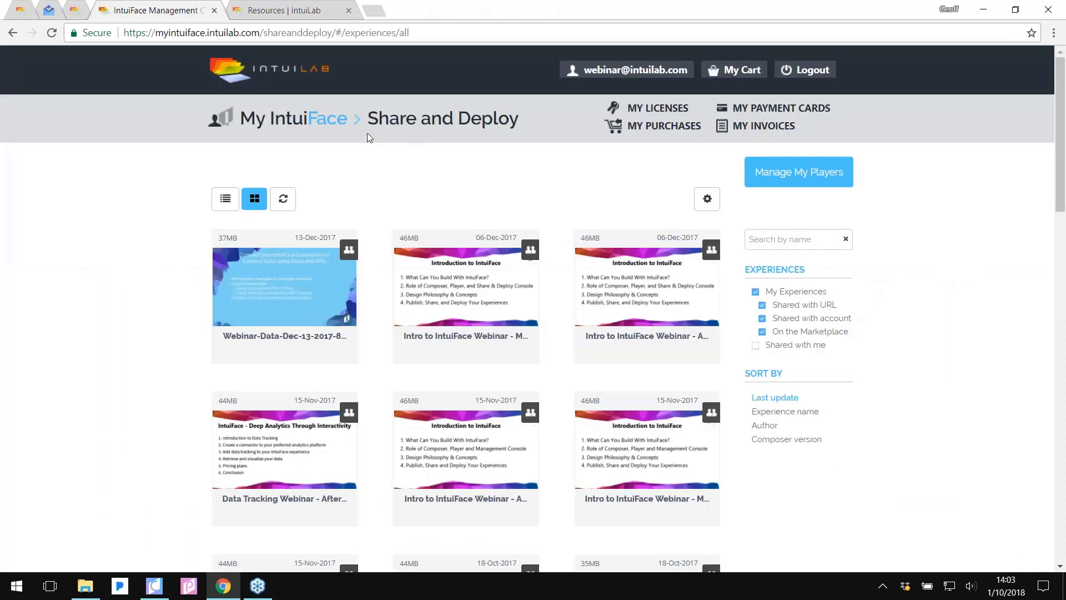
pyautogui.click(308, 126)
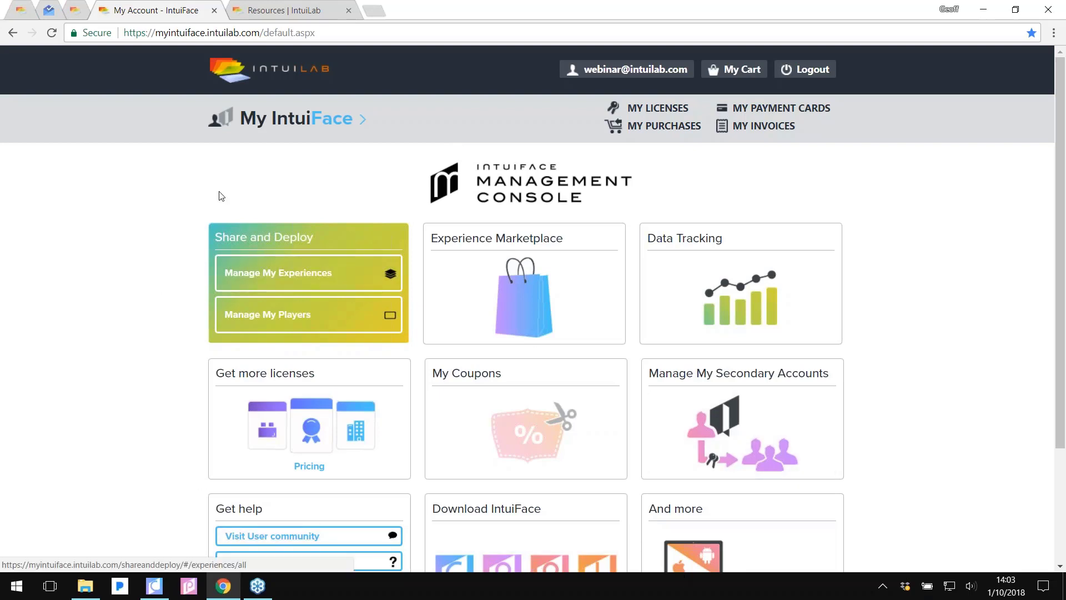
pyautogui.click(303, 273)
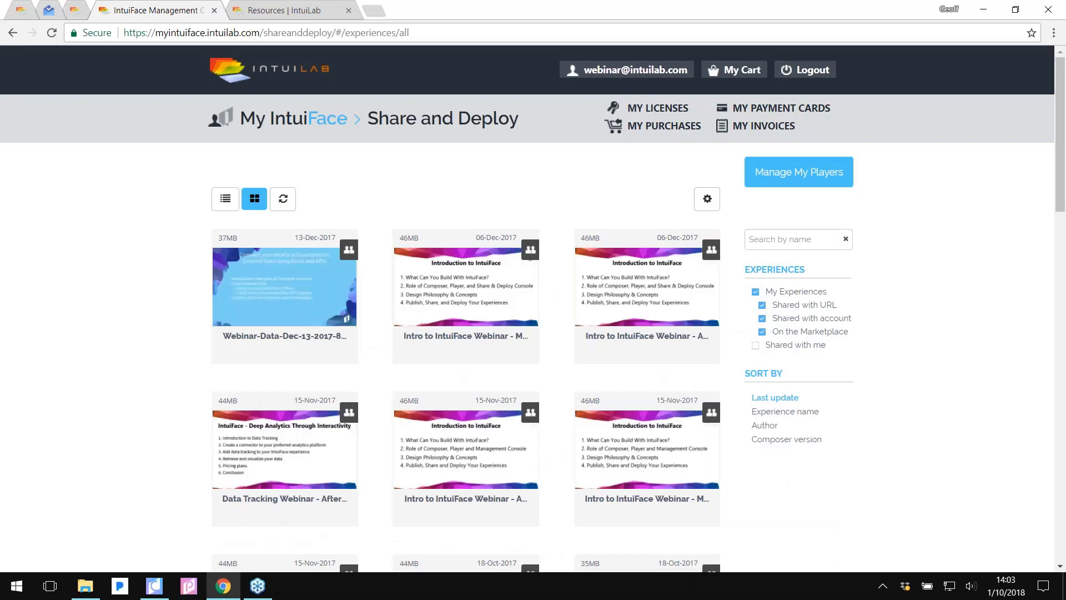
# Exclude experiences shared with URL or account from the list, and open the sharing options of the 5-Jul-2017 Intro to IntuiFace Webinar
pyautogui.click(762, 305)
pyautogui.click(762, 318)
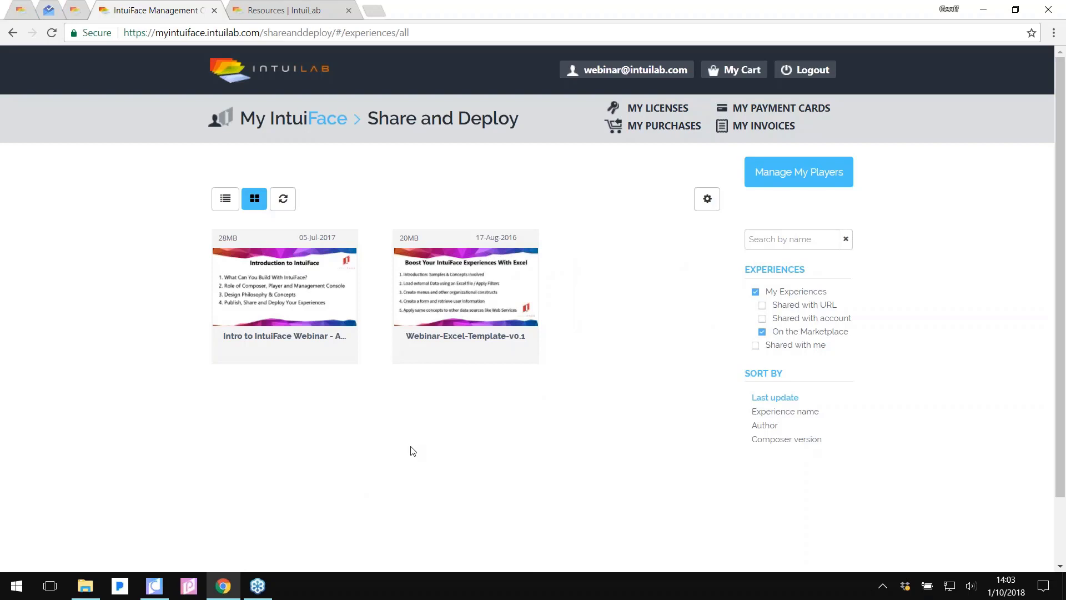
pyautogui.click(303, 295)
pyautogui.scroll(-5, 322, 305)
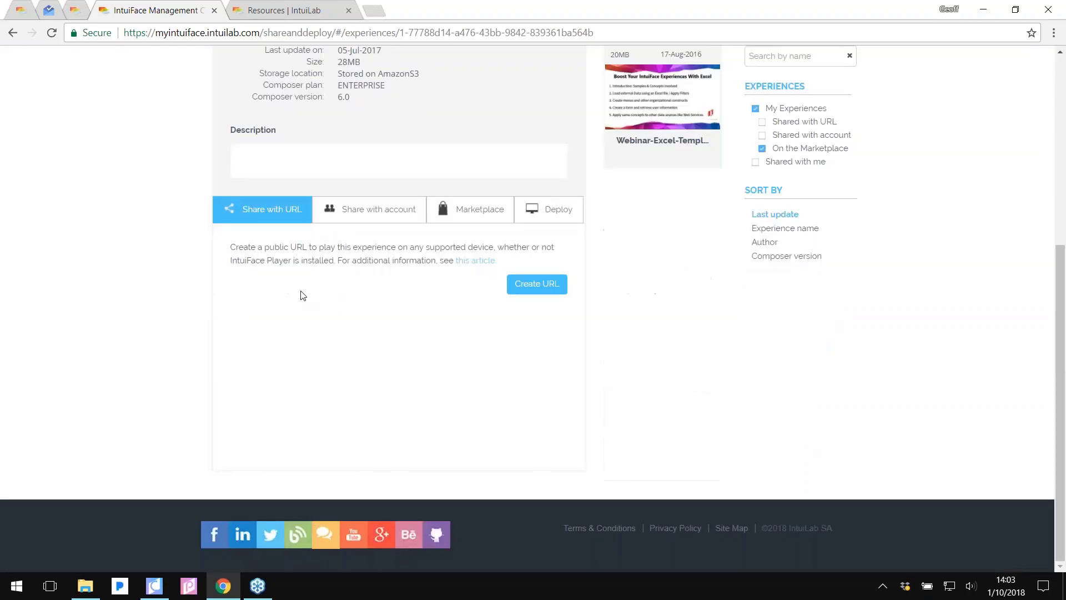
pyautogui.scroll(5, 334, 317)
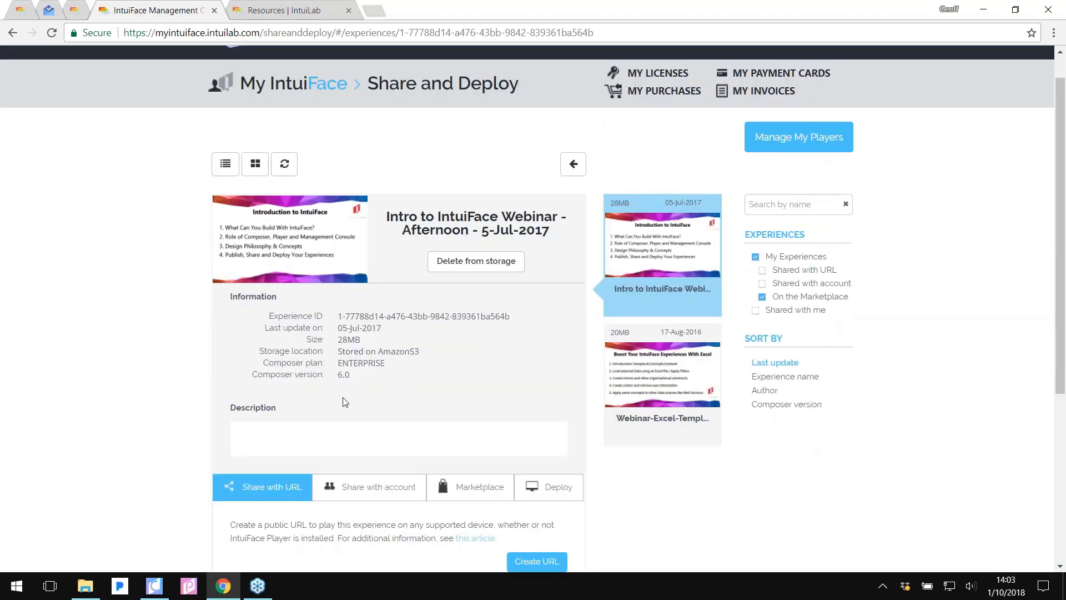
pyautogui.scroll(-1, 445, 354)
pyautogui.scroll(-2, 444, 354)
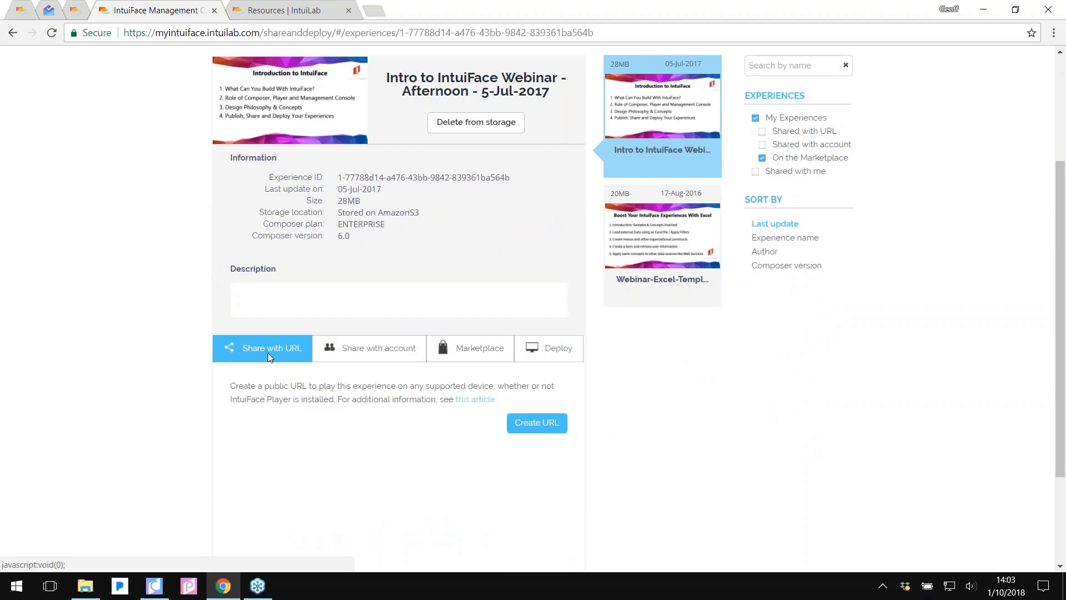
# Create a public URL for the webinar experience, and stop sharing it again
pyautogui.click(539, 424)
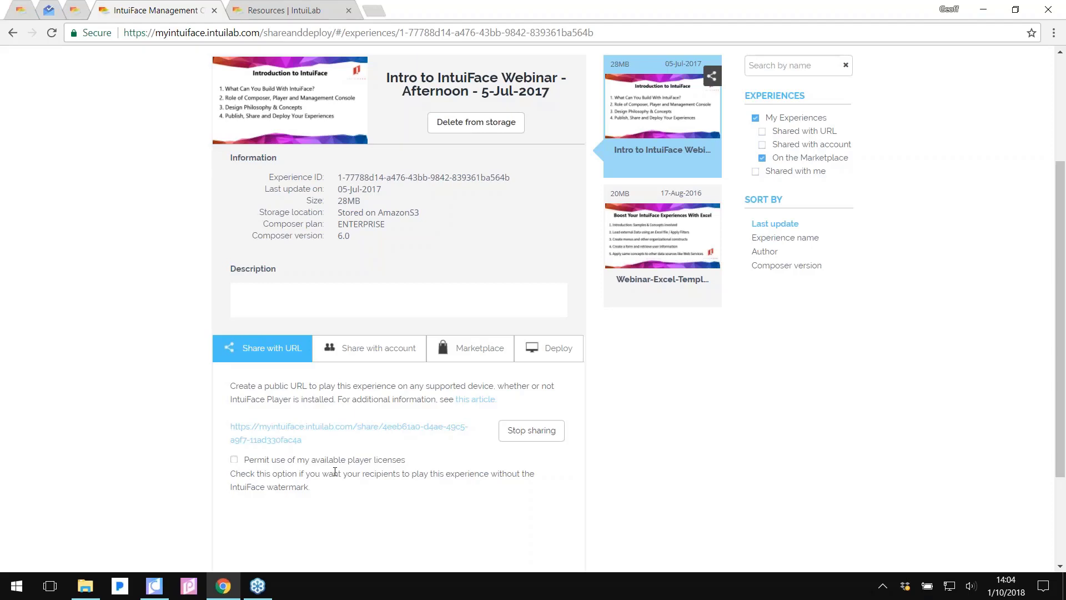
pyautogui.click(532, 430)
pyautogui.click(586, 362)
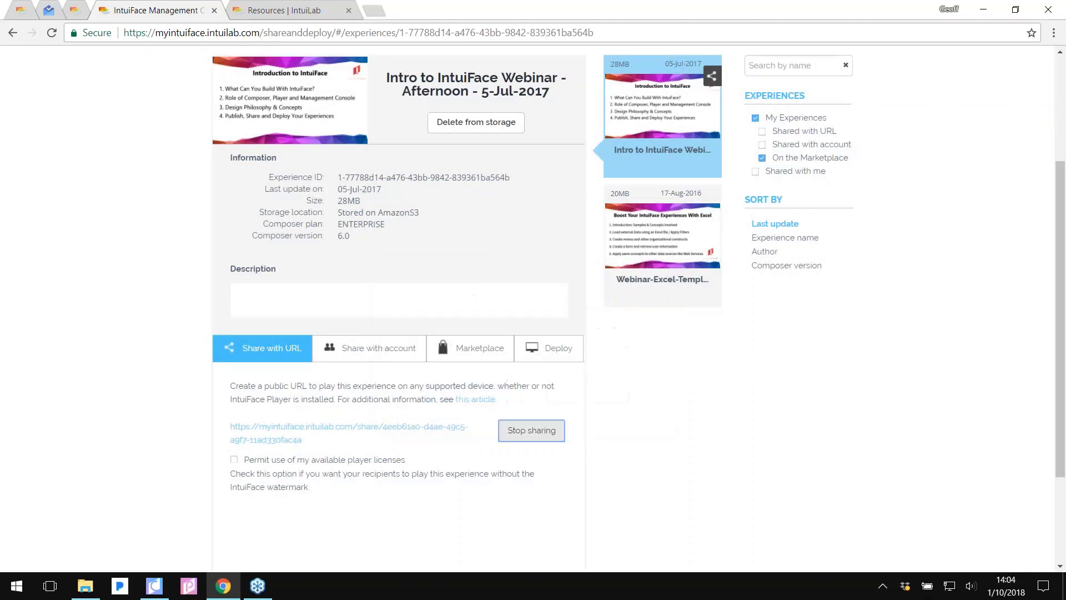
# Show the options for sharing the experience with other accounts, and set the recipients' role to Writer
pyautogui.click(378, 349)
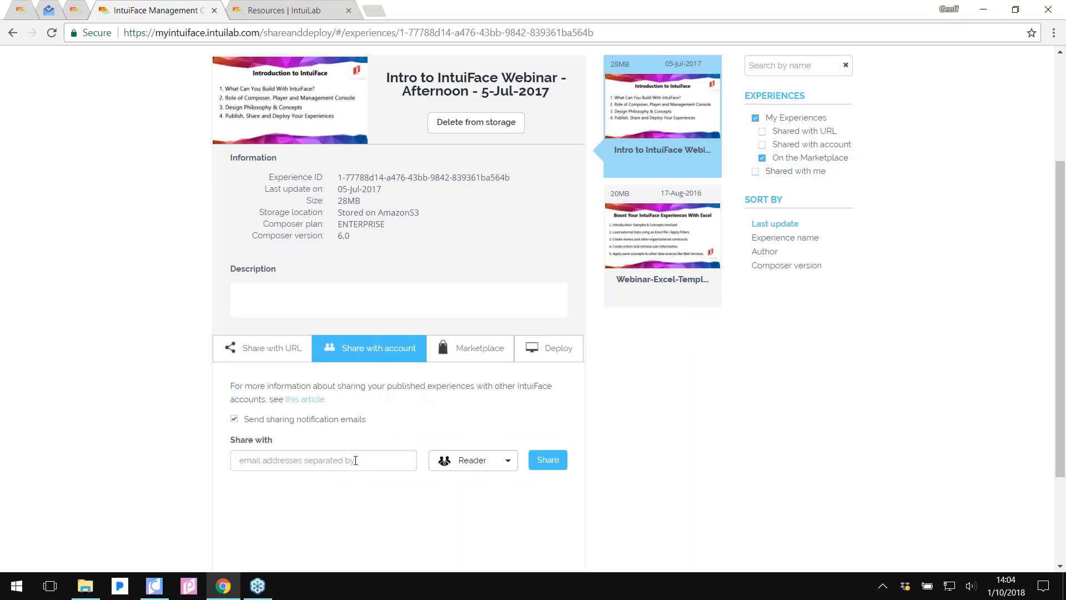
pyautogui.click(488, 467)
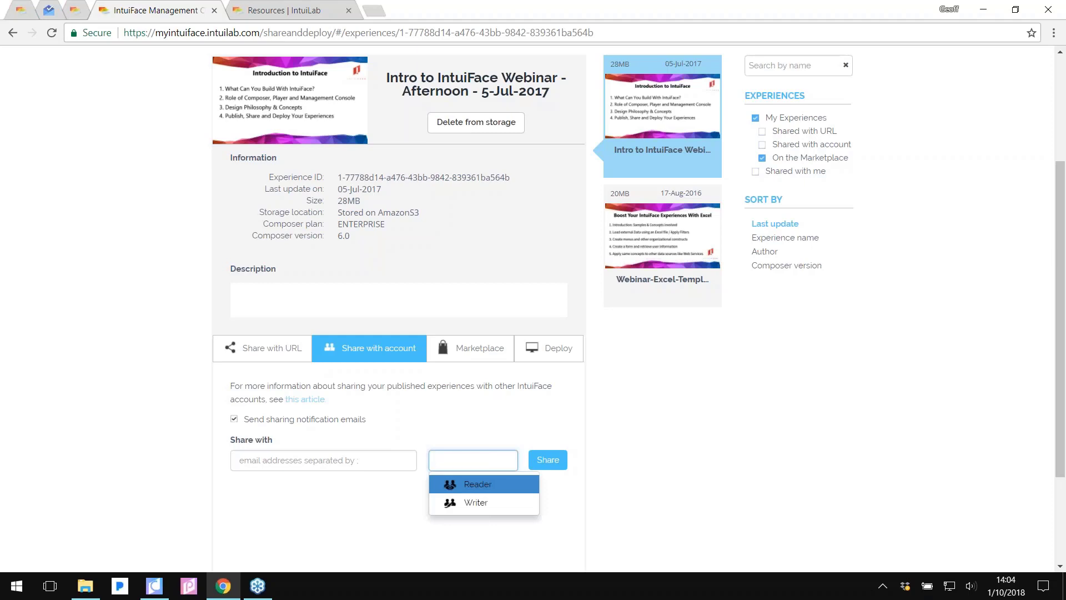
pyautogui.click(488, 503)
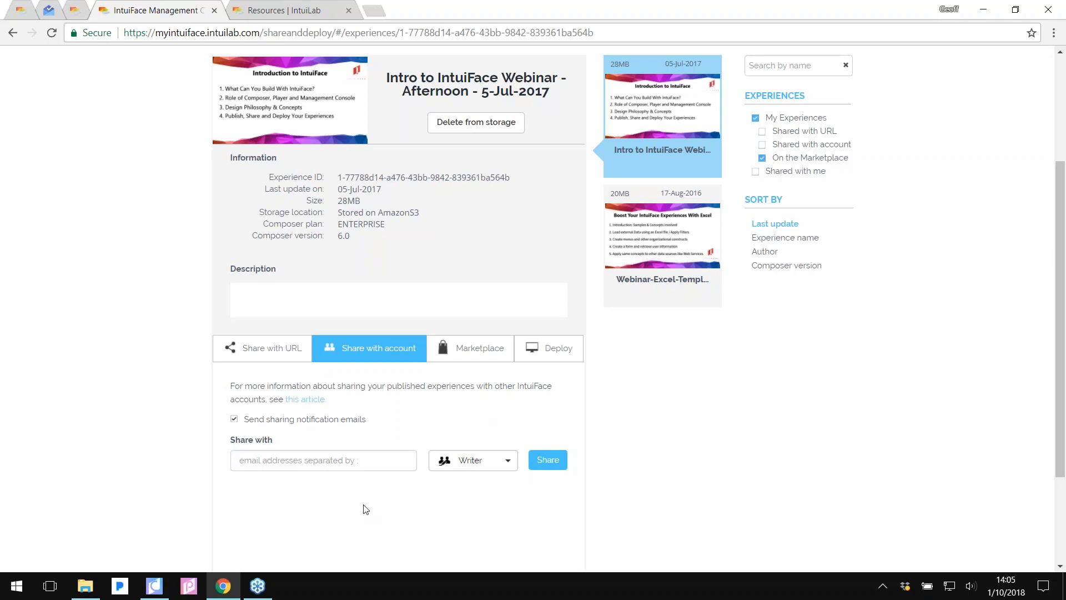
# Switch back to IntuiFace Composer and display the Deploy Your Experience scene
pyautogui.click(154, 585)
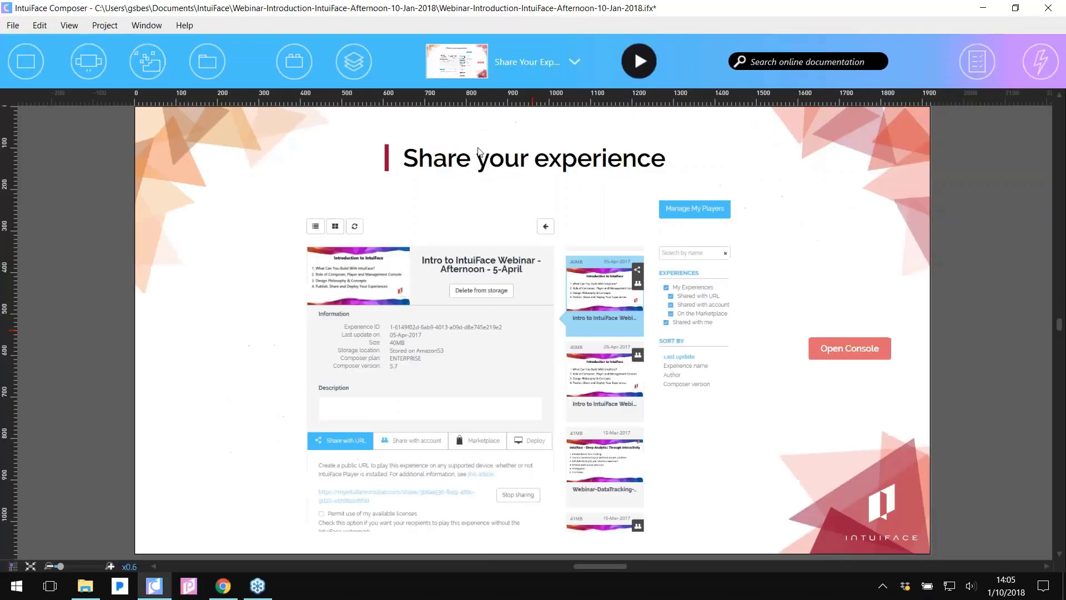
pyautogui.click(530, 67)
pyautogui.click(561, 275)
pyautogui.click(605, 356)
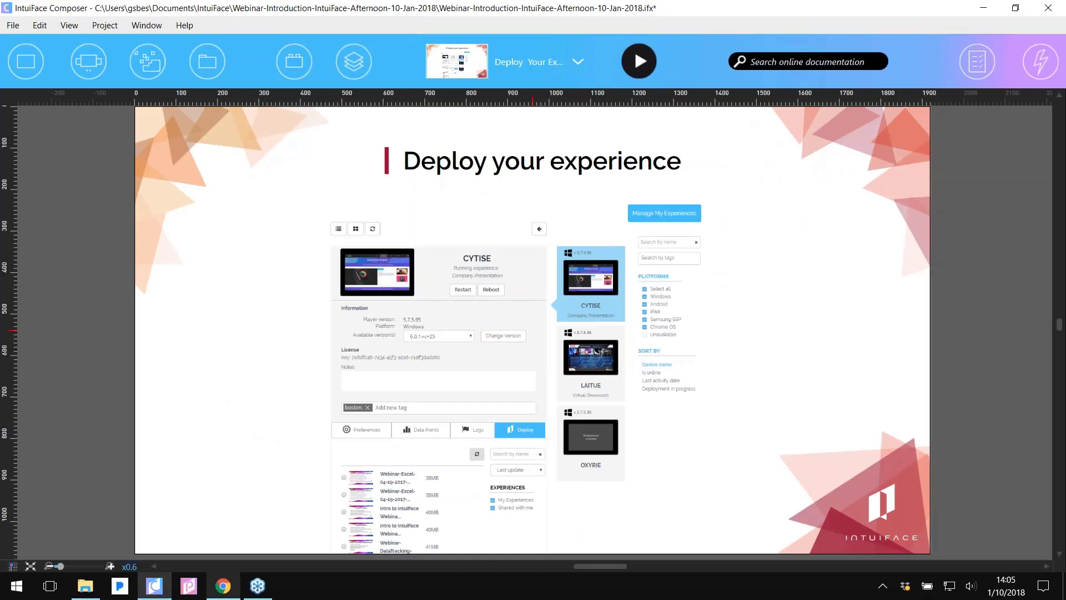
# Switch to Chrome, go to the management of players, and open the details of the LAITUE device
pyautogui.click(223, 586)
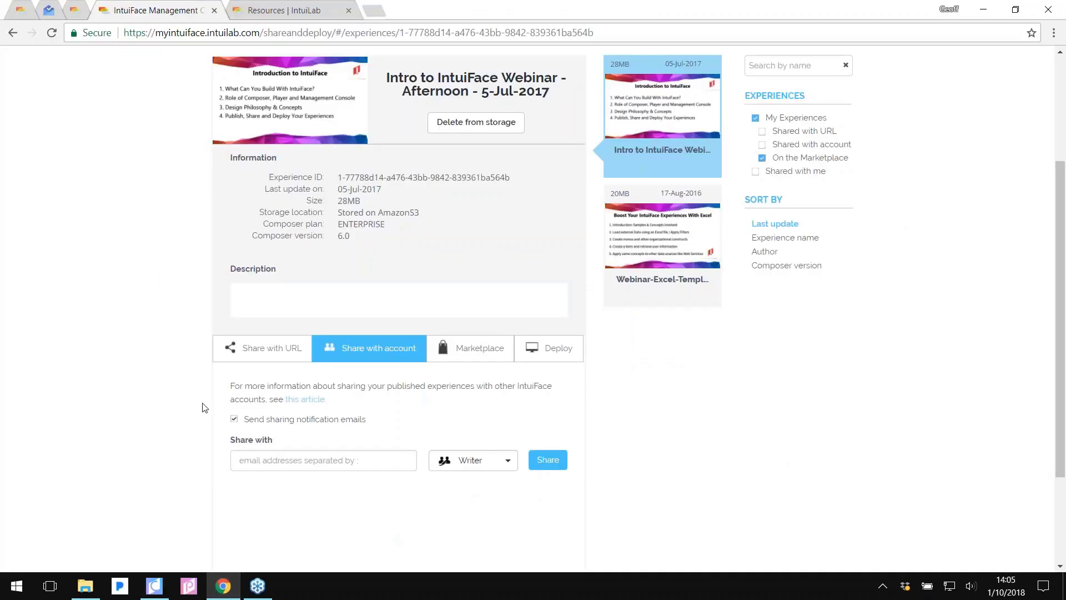
pyautogui.scroll(3, 203, 408)
pyautogui.click(790, 172)
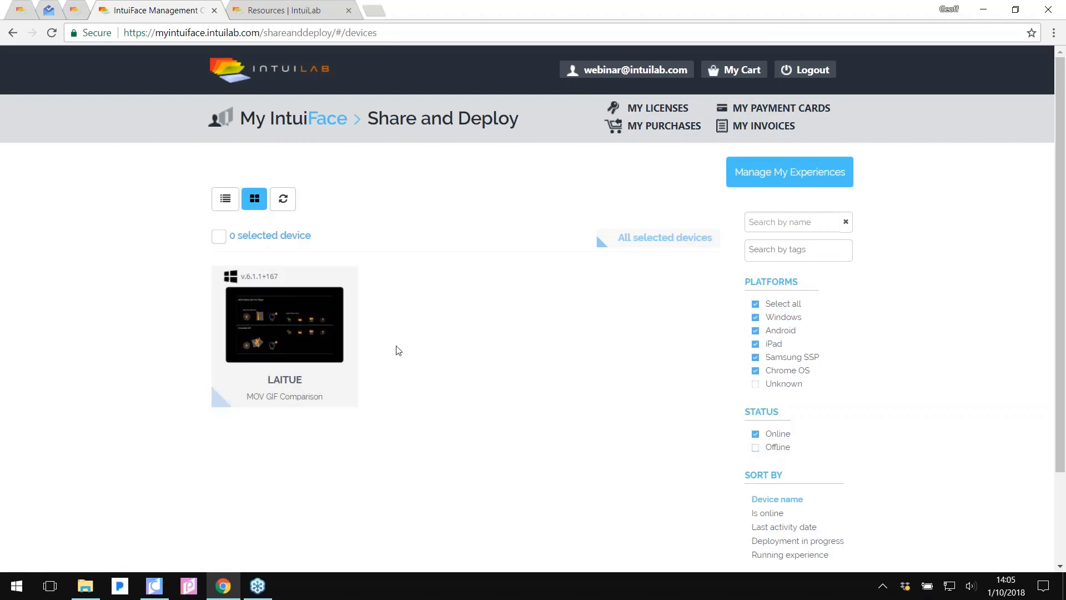
pyautogui.click(321, 330)
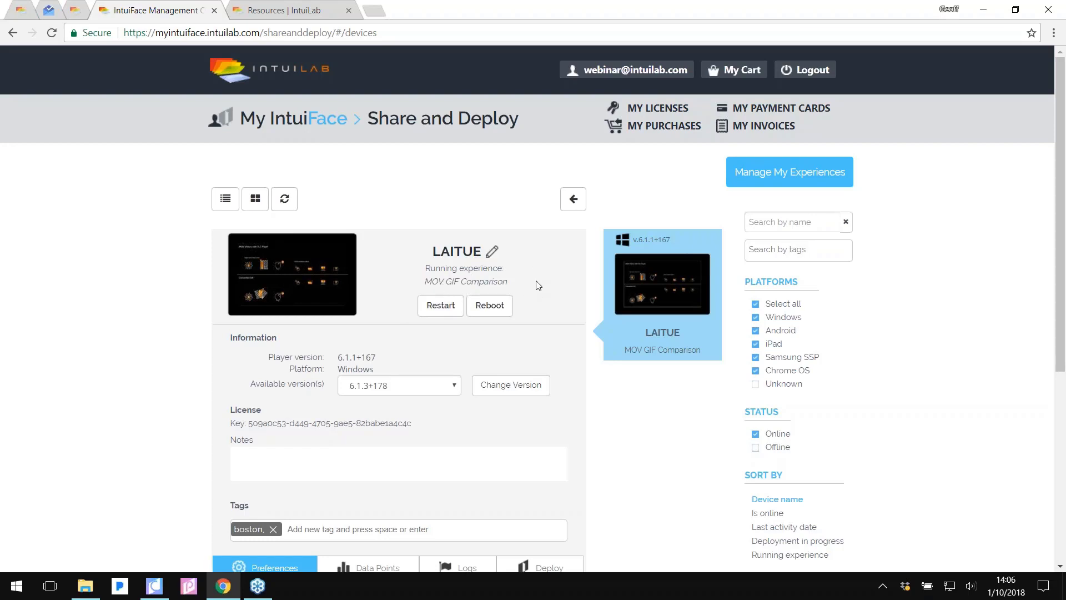
# Review the LAITUE player's details and the experiences and options offered for deployment, and return to IntuiFace Composer
pyautogui.scroll(-1, 538, 286)
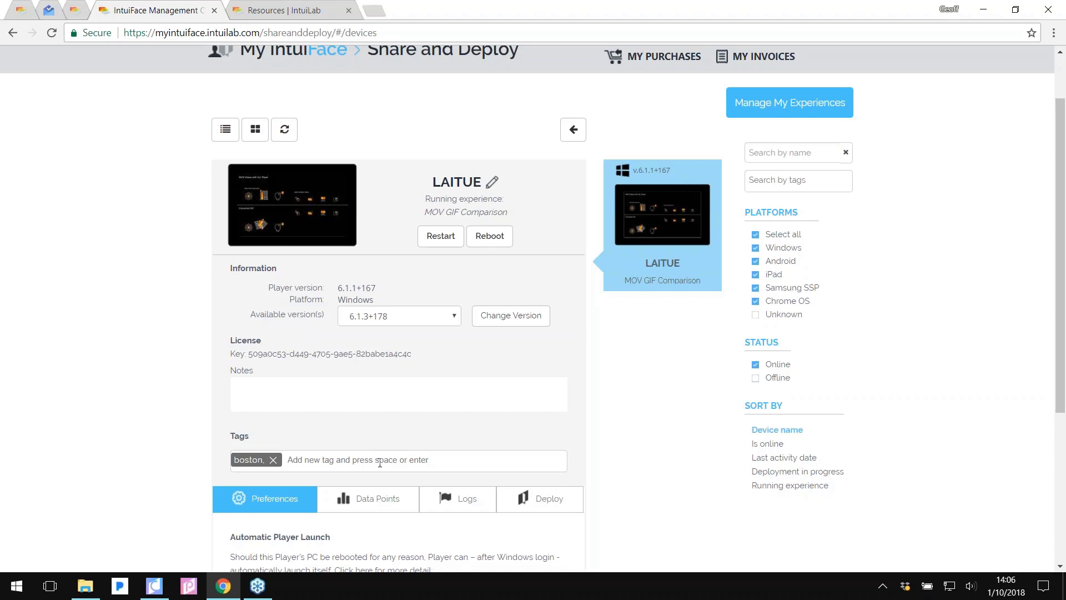
pyautogui.scroll(-4, 639, 461)
pyautogui.click(544, 293)
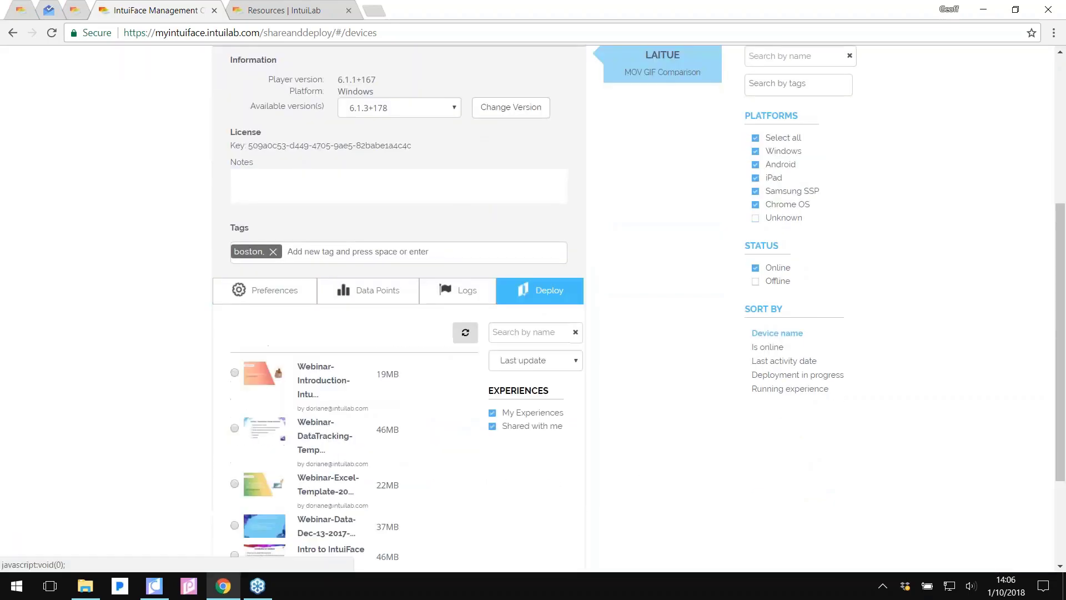
pyautogui.scroll(-3, 493, 409)
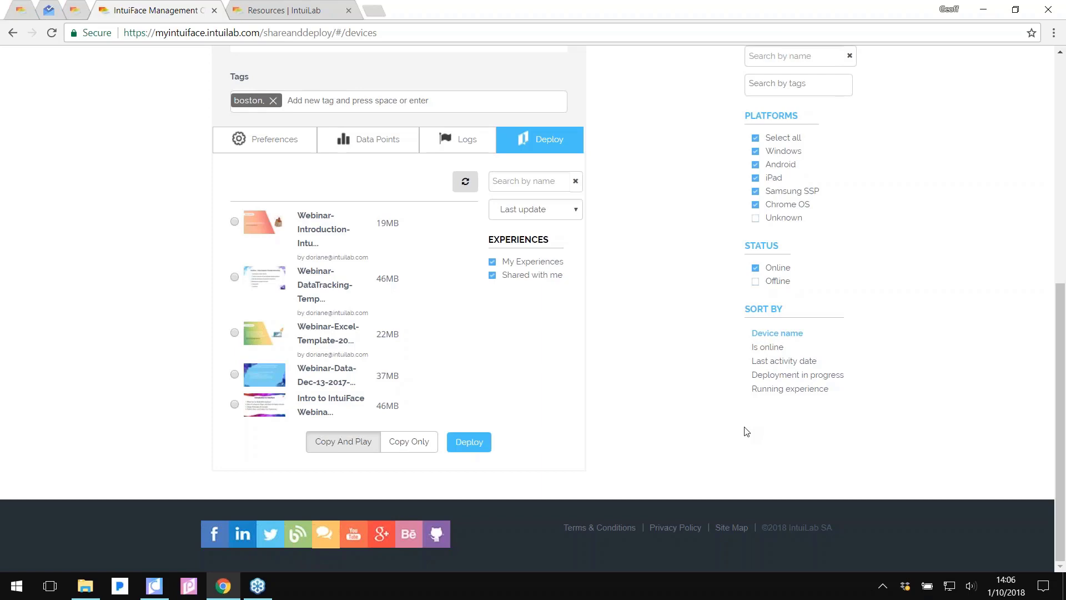
pyautogui.scroll(8, 745, 428)
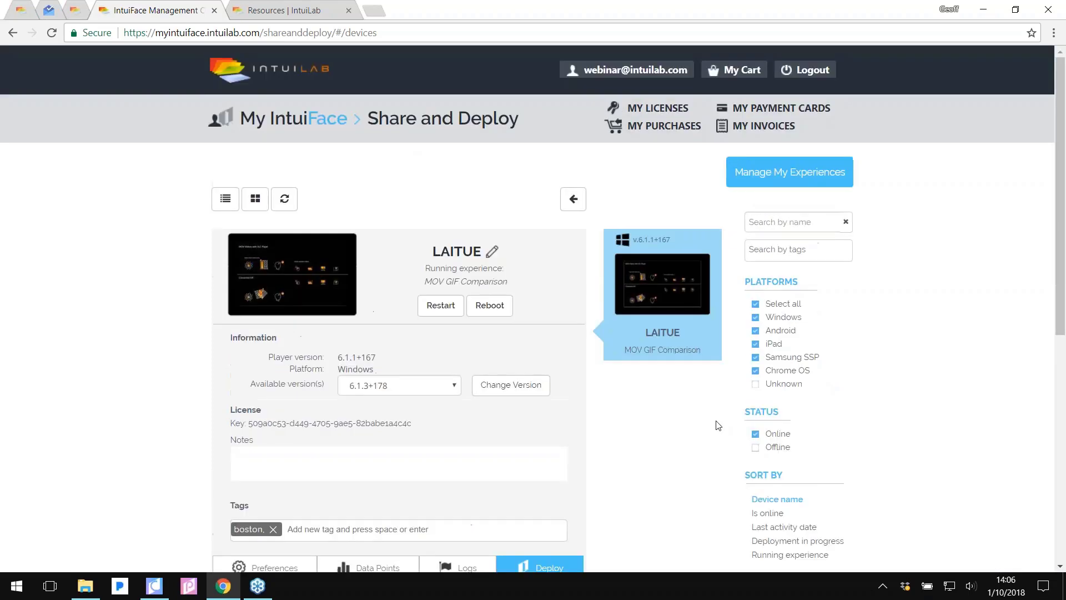
pyautogui.click(157, 588)
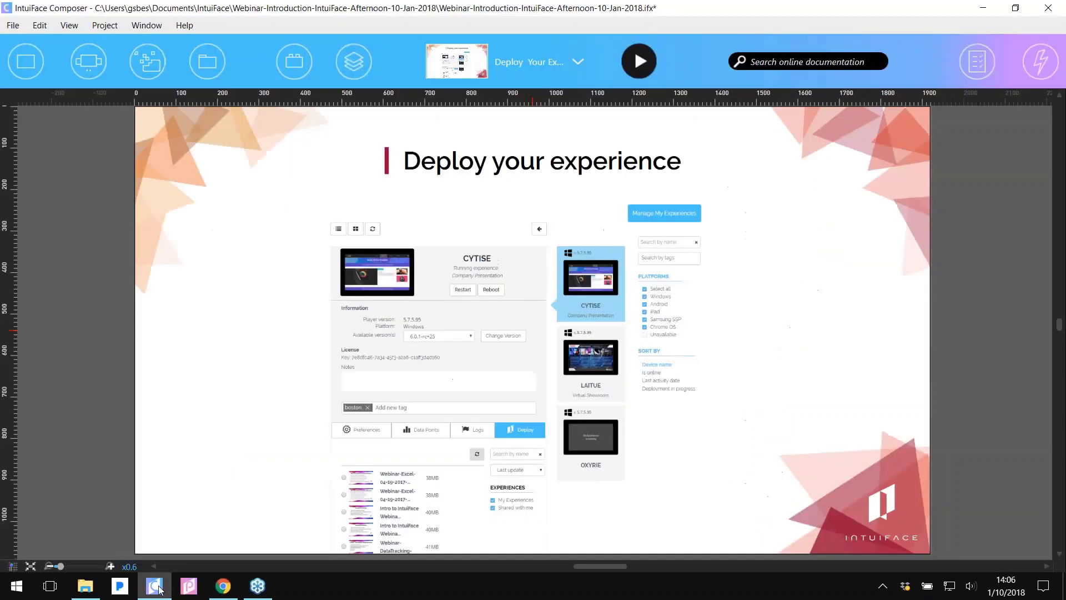